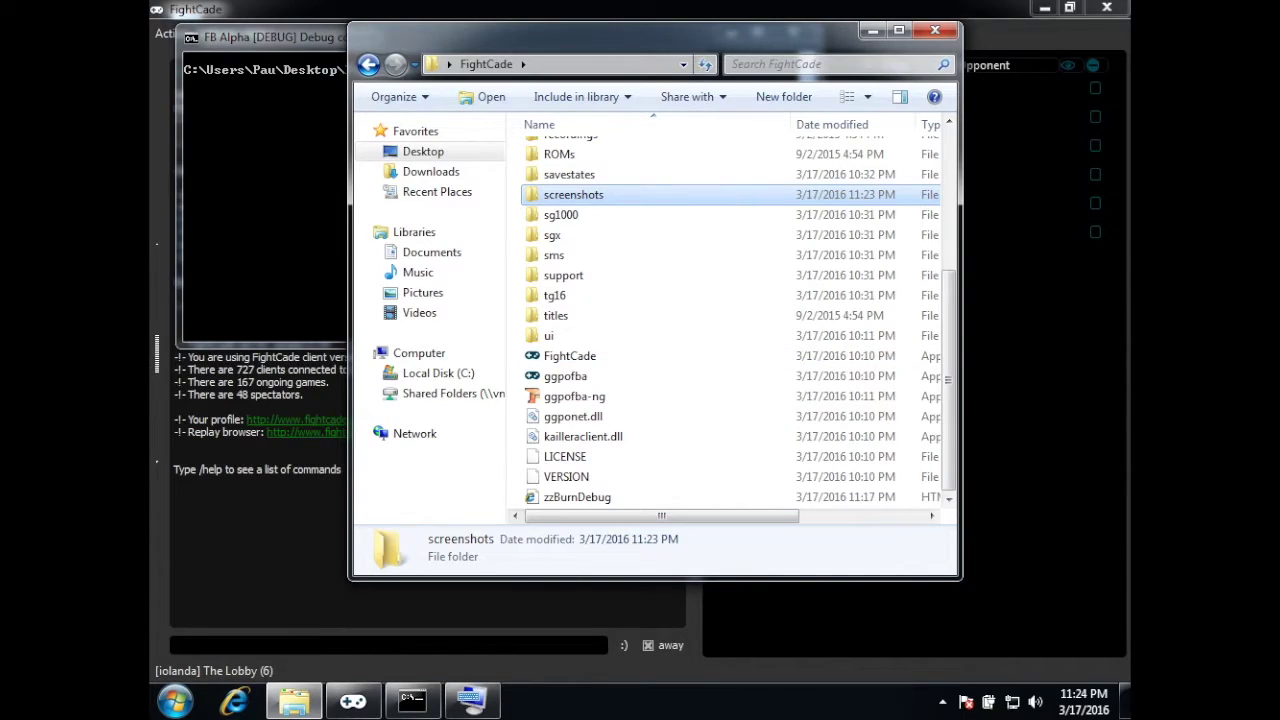
Open the detector folder inside the FightCade directory.
scroll(650, 500, up, 4)
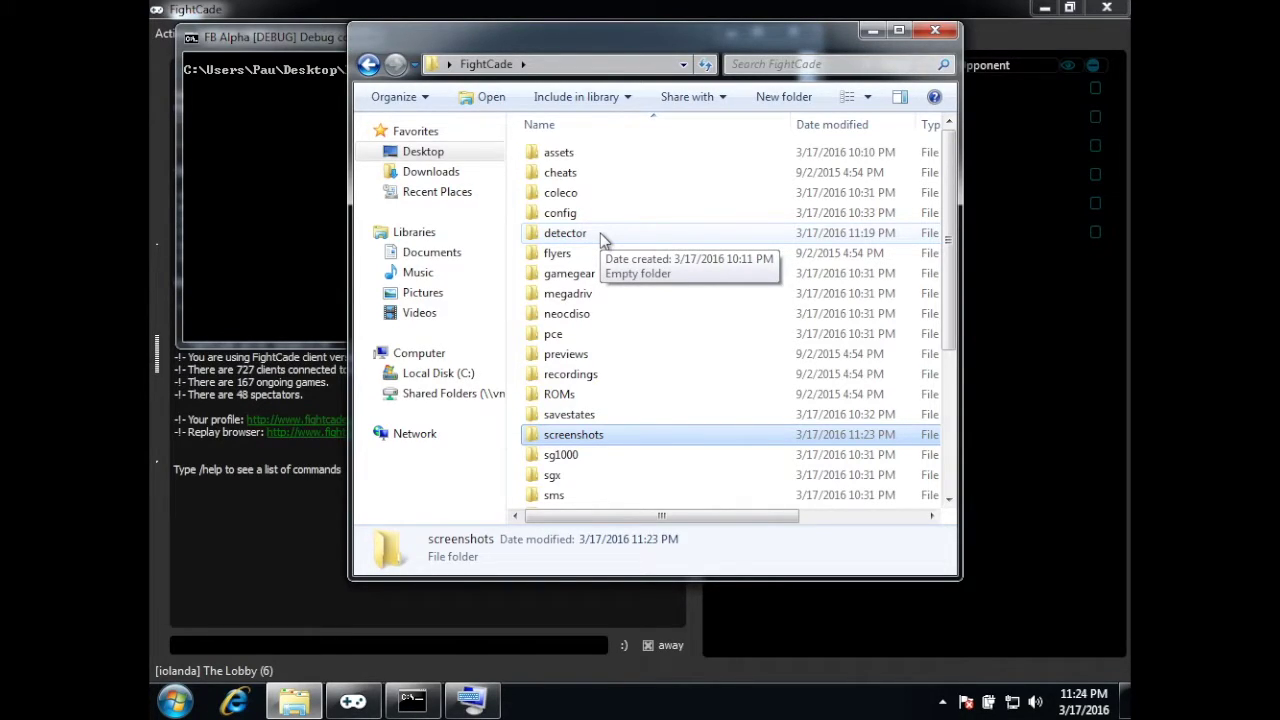
scroll(604, 240, down, 4)
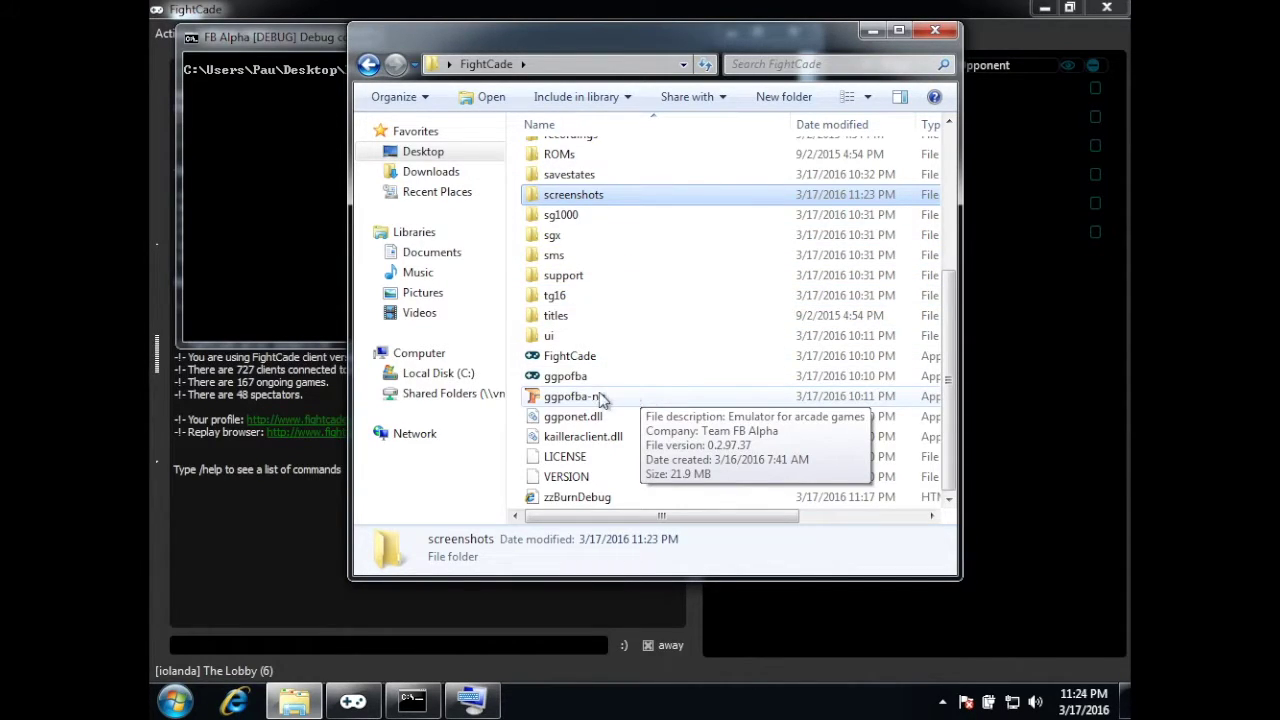
scroll(610, 395, up, 4)
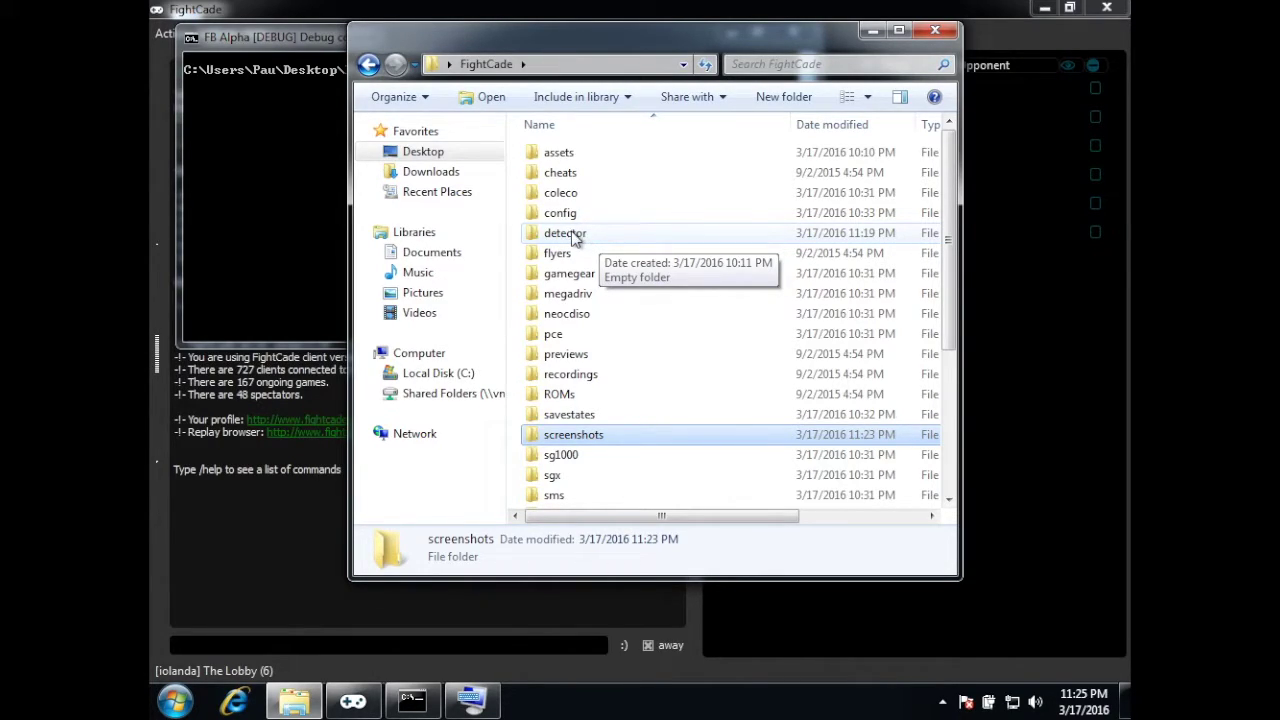
scroll(576, 238, down, 4)
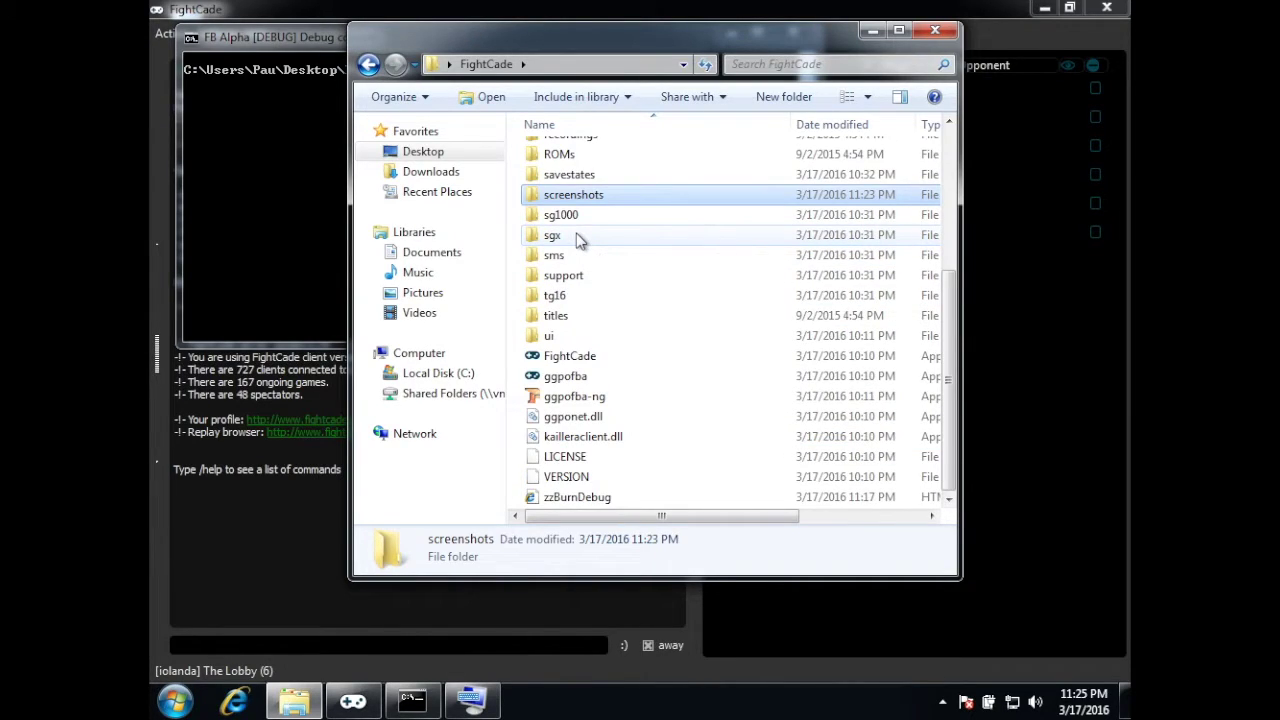
scroll(578, 240, up, 4)
click(584, 236)
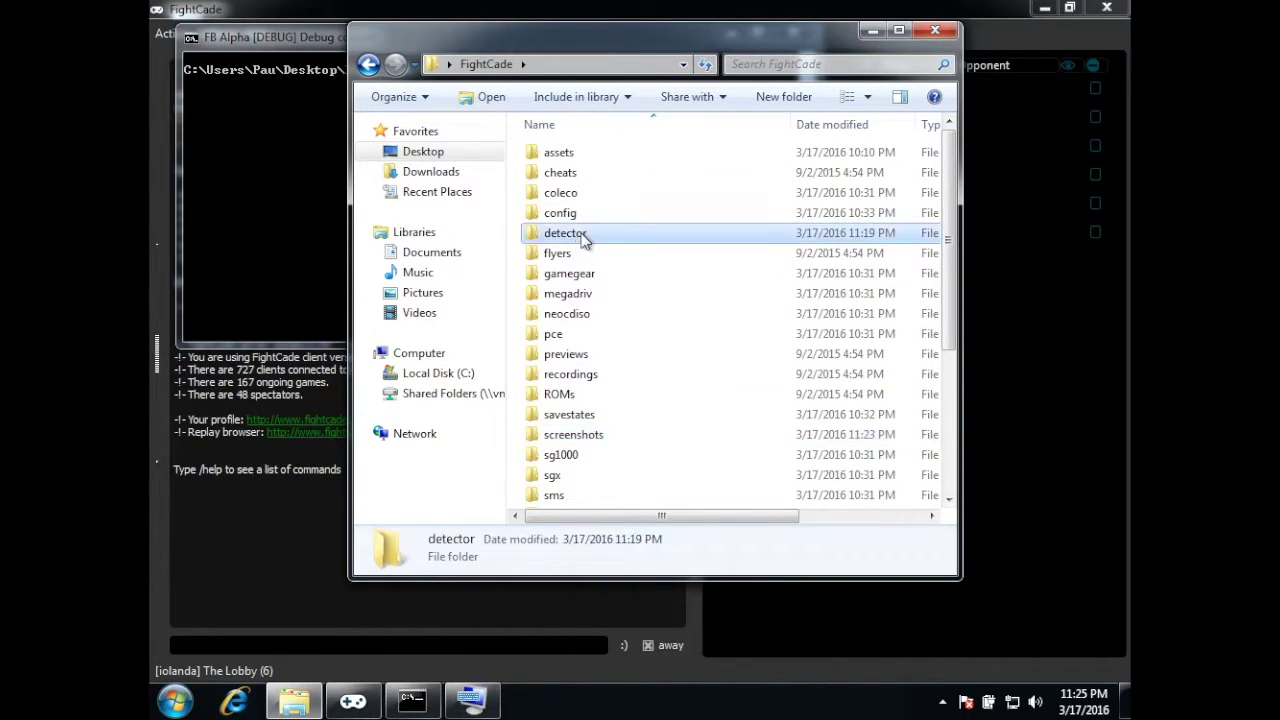
double_click(583, 235)
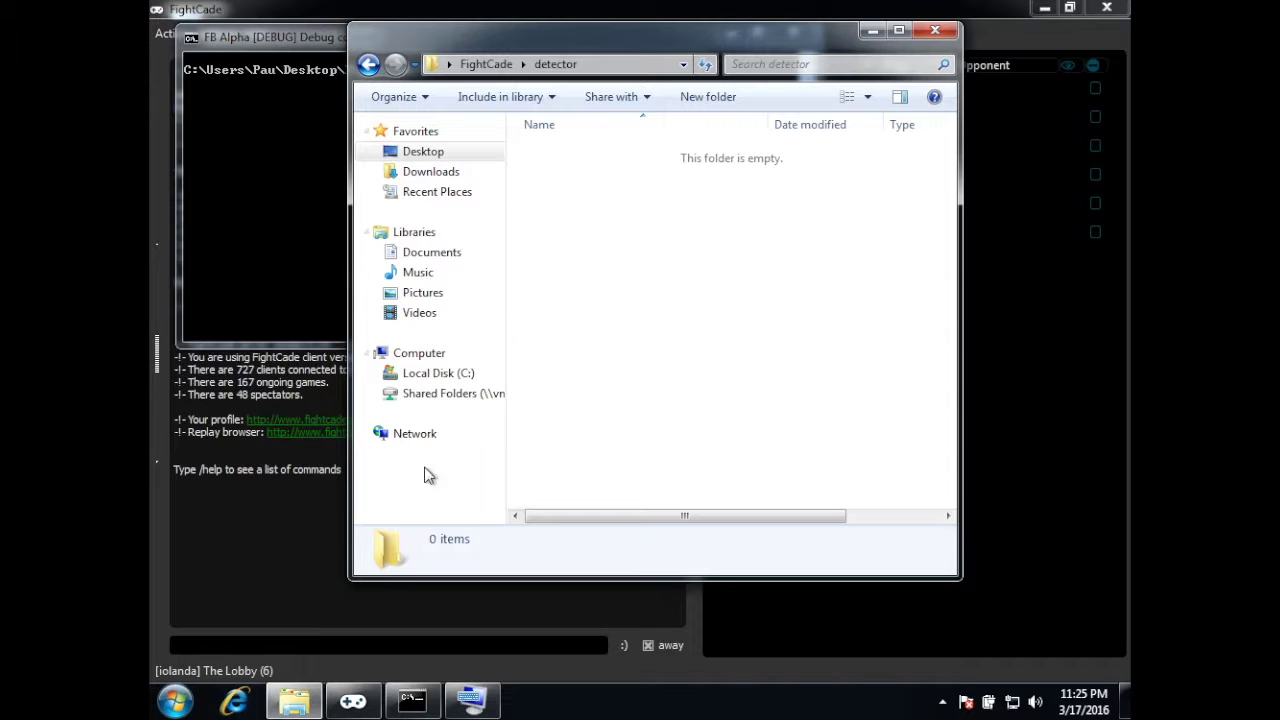
Open a blank document in Notepad.
click(175, 701)
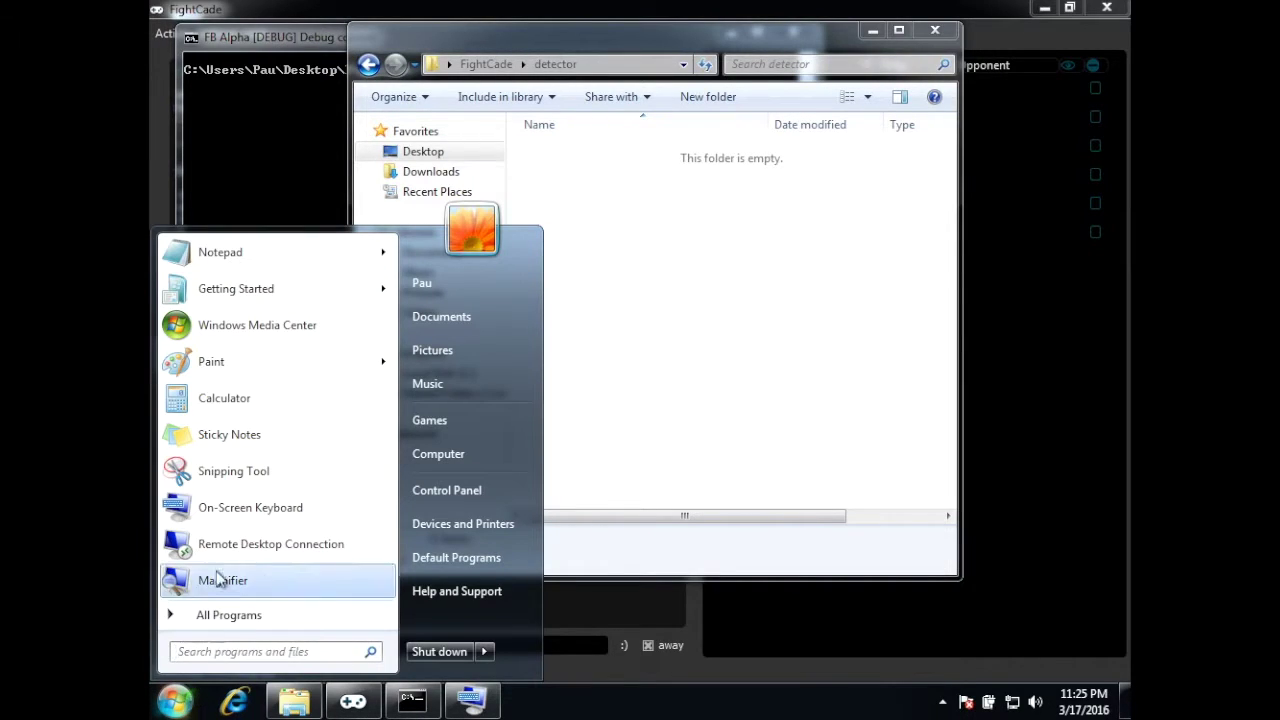
click(267, 255)
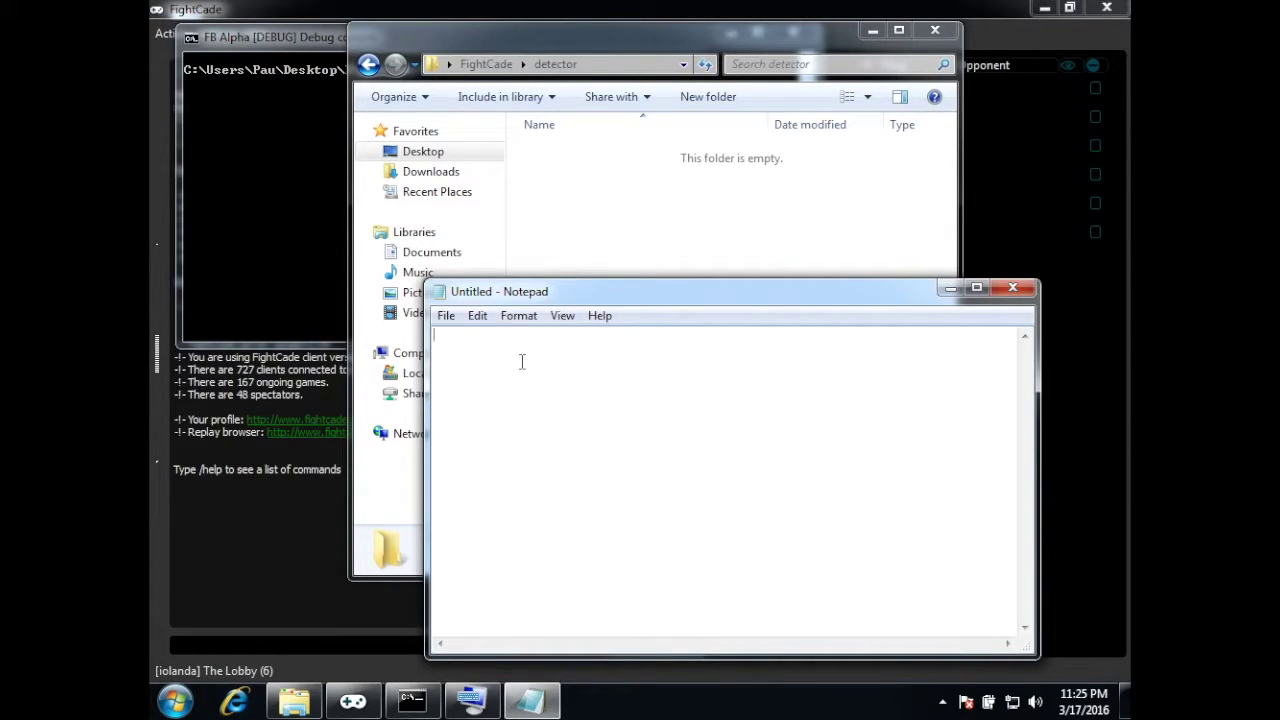
text(detector.inf)
key(BackSpace)
key(BackSpace)
key(BackSpace)
key(BackSpace)
key(BackSpace)
key(BackSpace)
key(BackSpace)
key(BackSpace)
key(BackSpace)
key(BackSpace)
key(BackSpace)
key(BackSpace)
Create a folder named ssf2xj inside the detector folder and open it.
click(550, 204)
right_click(550, 203)
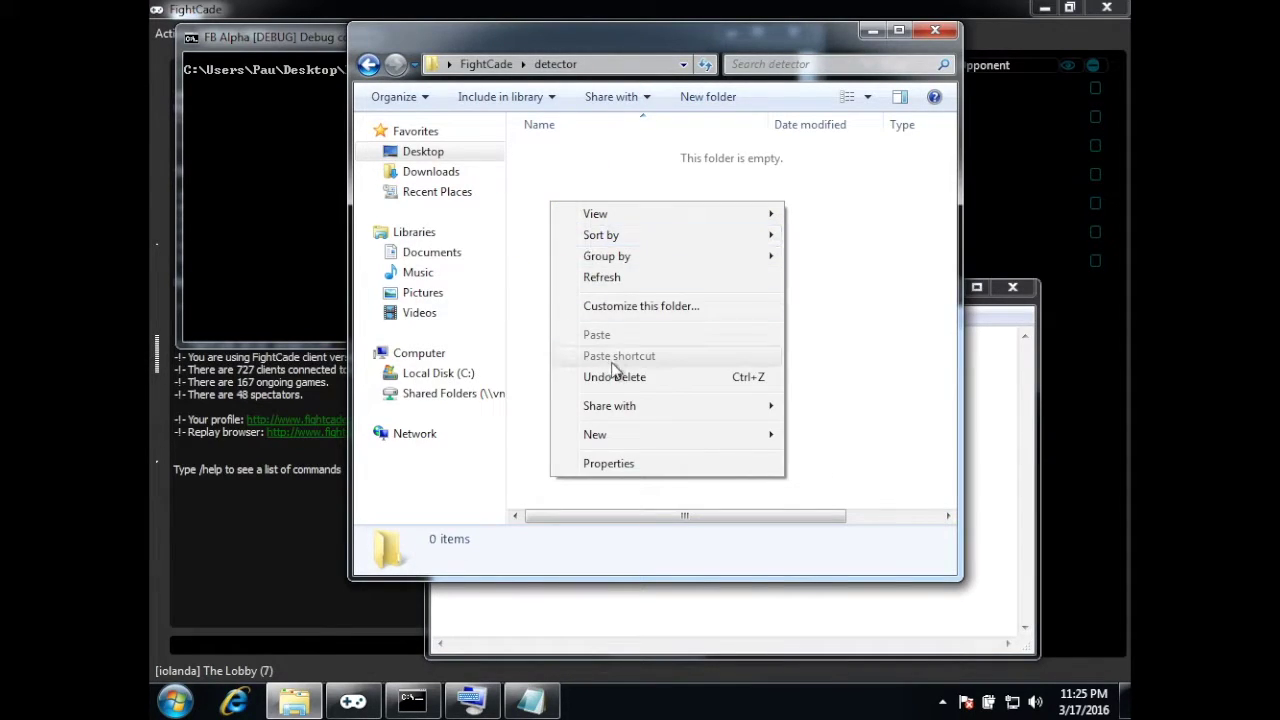
mouse_move(637, 440)
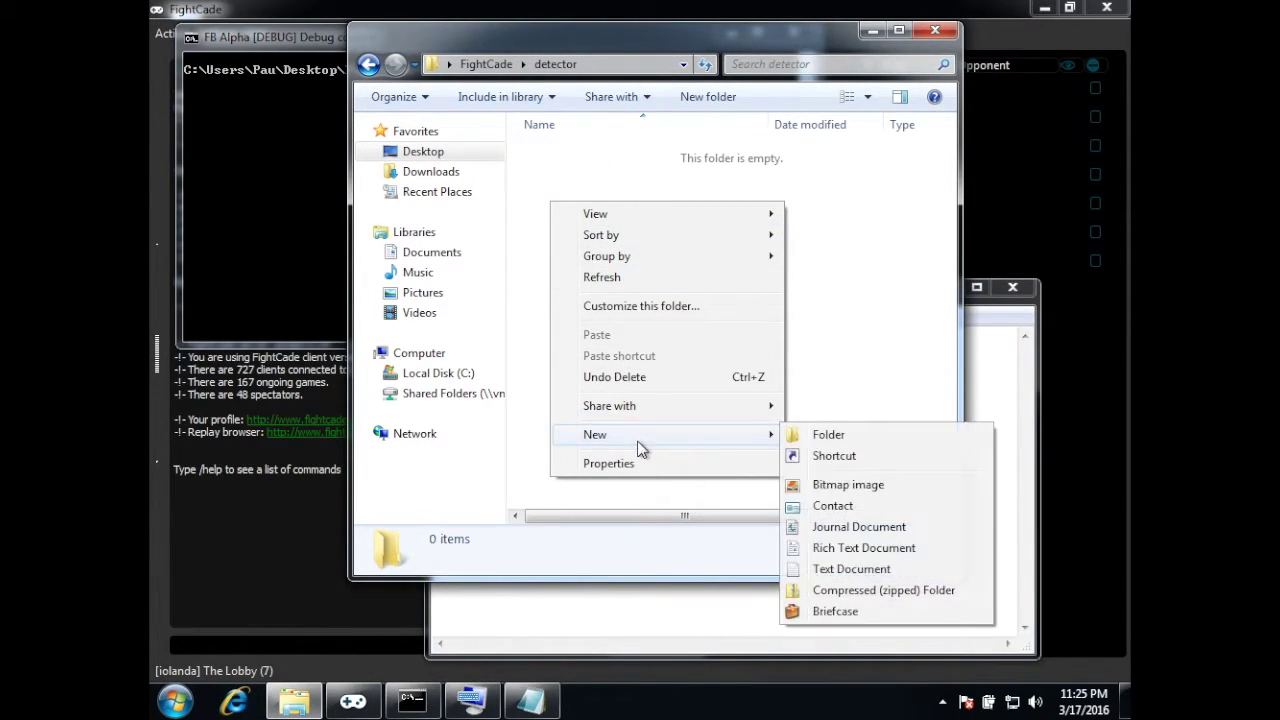
click(810, 437)
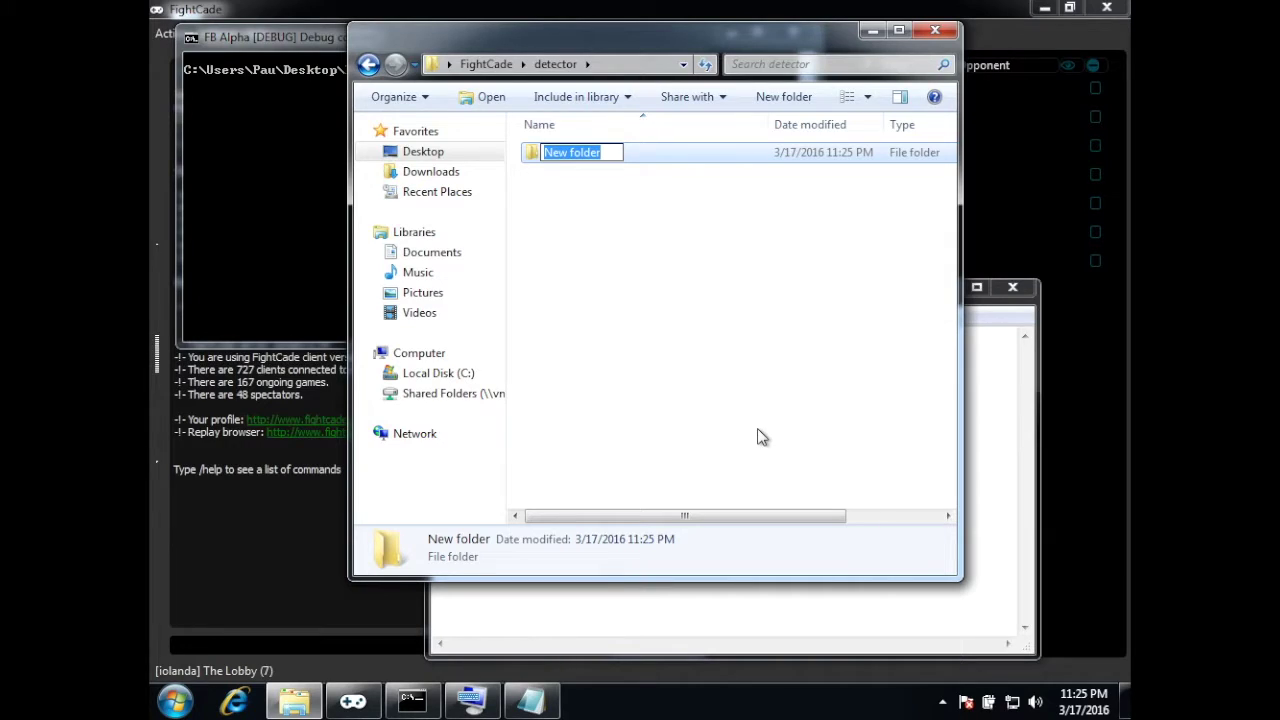
text(ssf2xj)
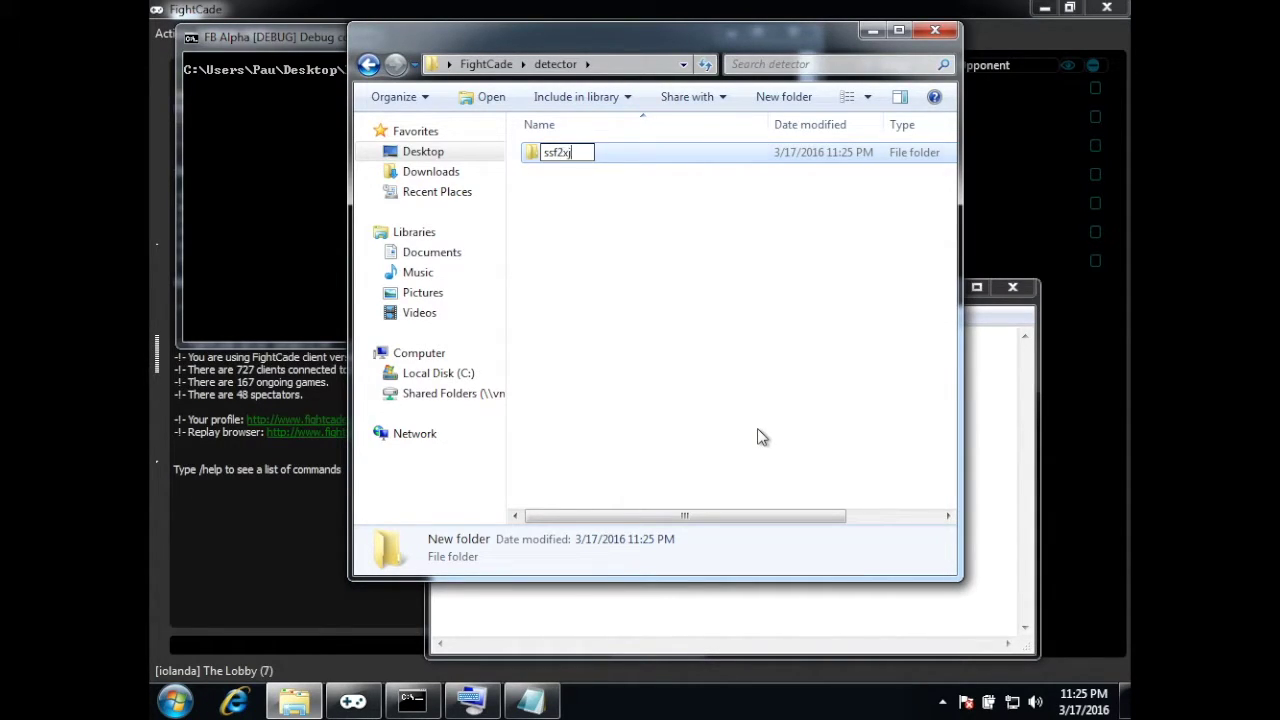
key(Return)
key(Return)
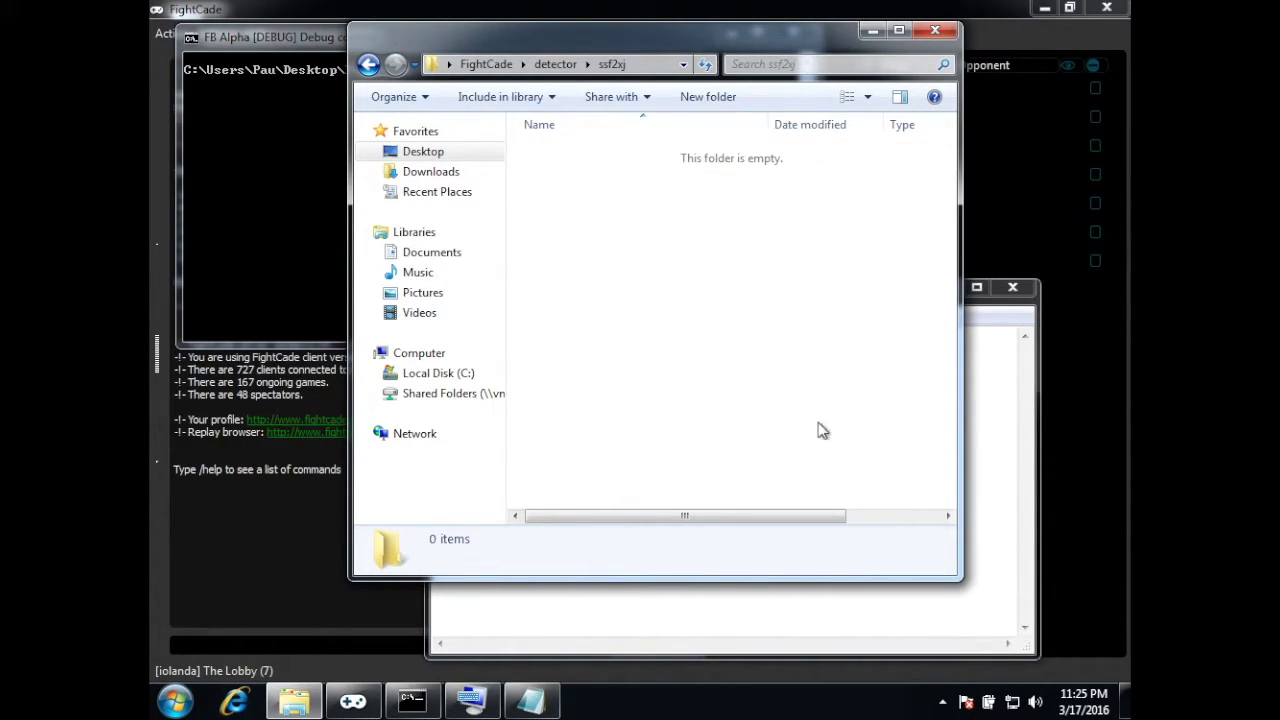
Write "detector-type=alias,x,y,w,h" as the first line of the blank Notepad document.
click(986, 364)
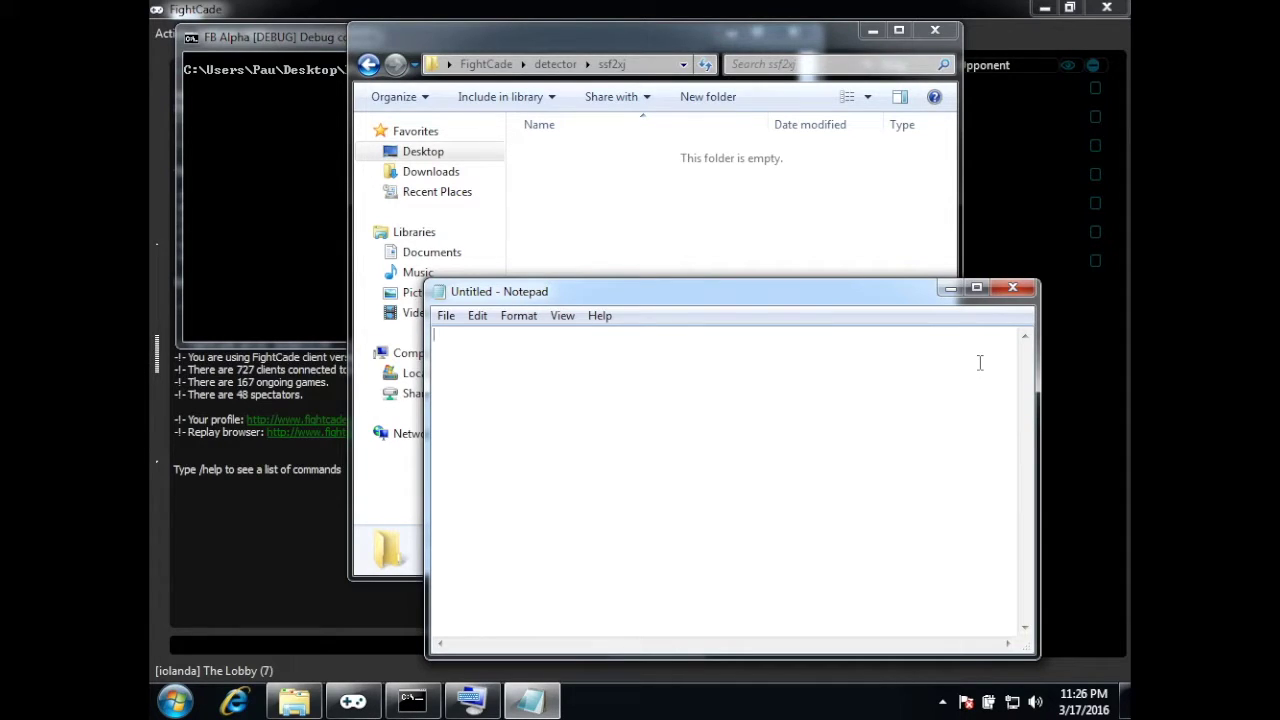
text(detector-type)
click(468, 702)
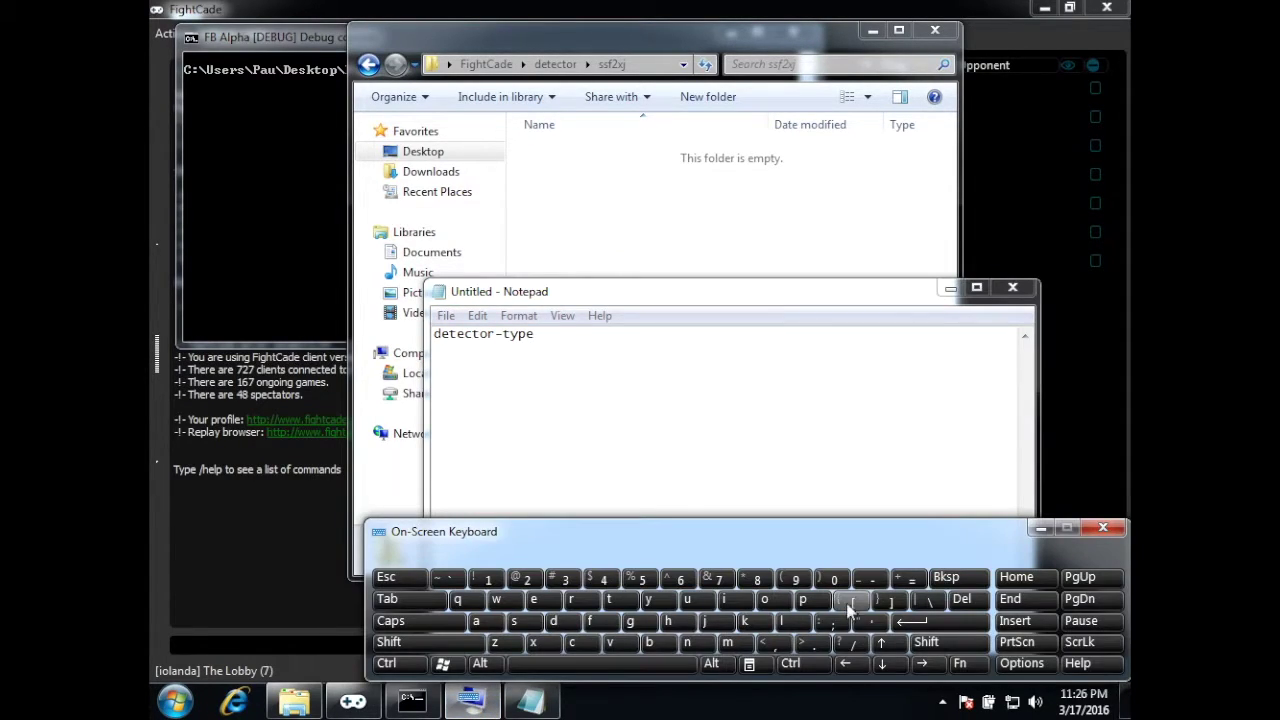
click(770, 450)
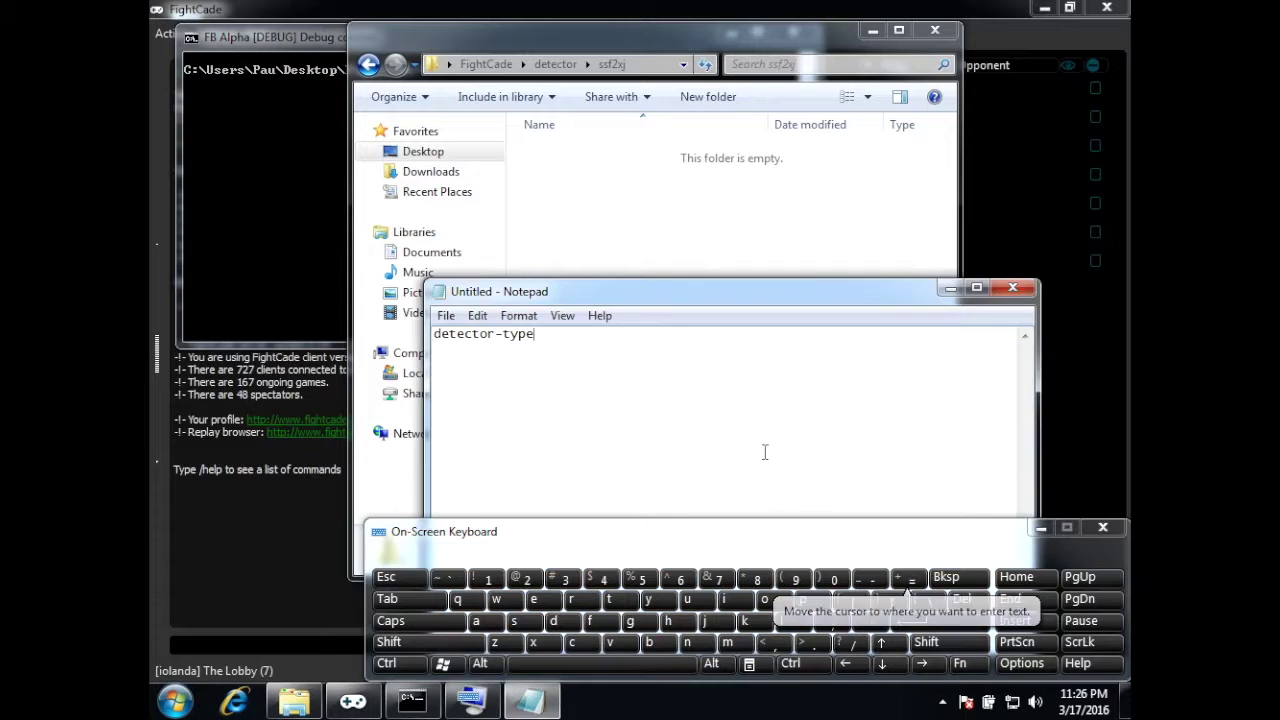
click(905, 579)
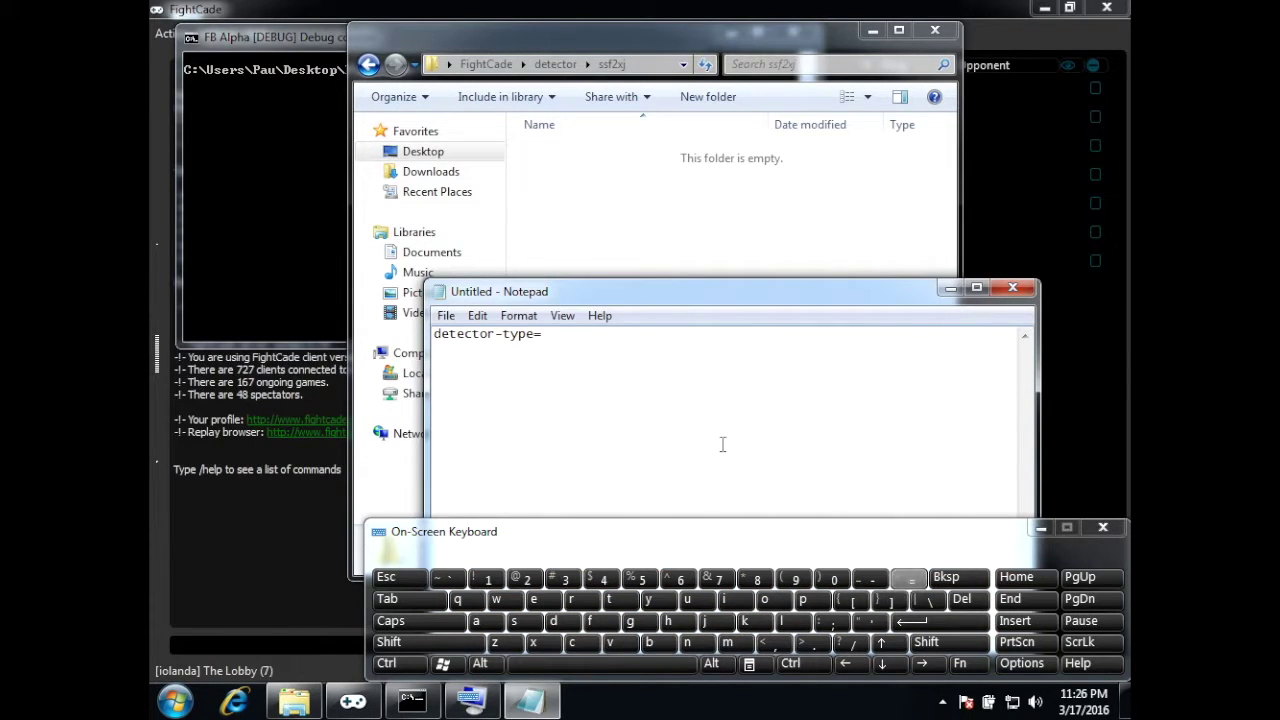
click(1043, 528)
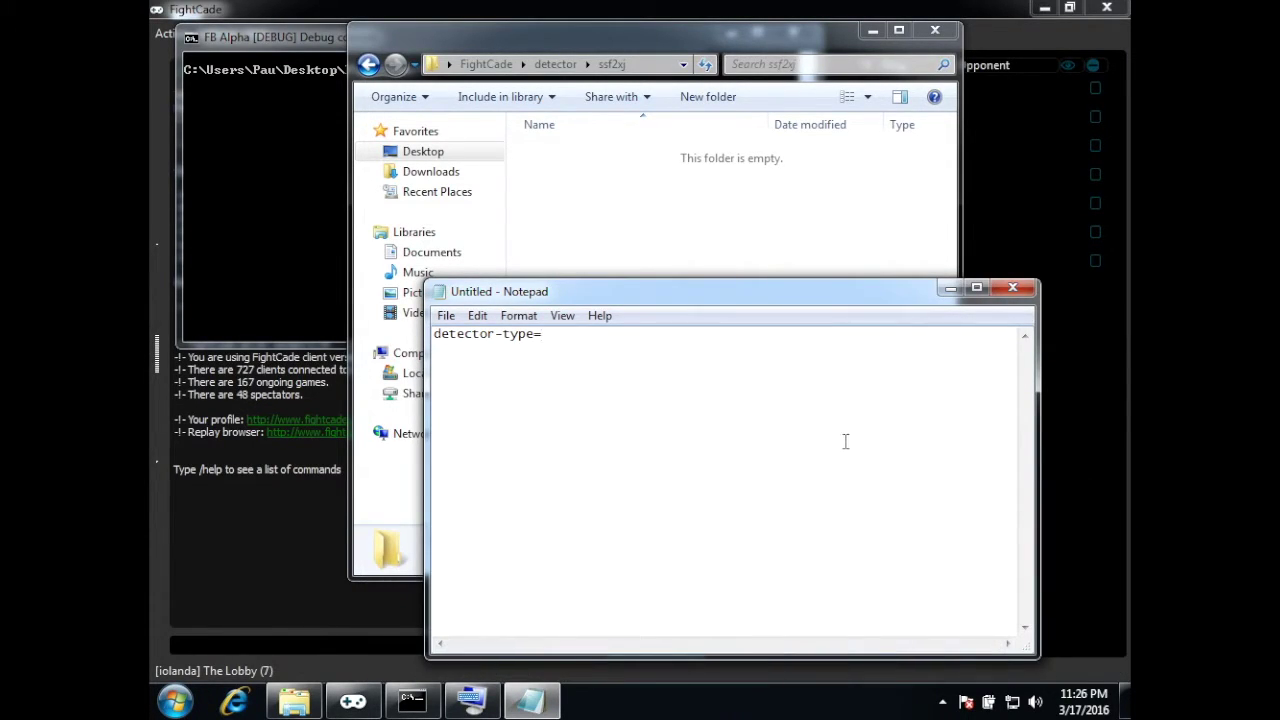
key(shift+Left)
key(super)
click(702, 393)
key(shift+Left)
click(701, 393)
text(alias,x,y,w,h)
Add the lines "start=Start Game", "player1=Player 1 Wins" and "player2=Player 2 Wins" below the detector-type line.
key(Return)
text(start=Start Game)
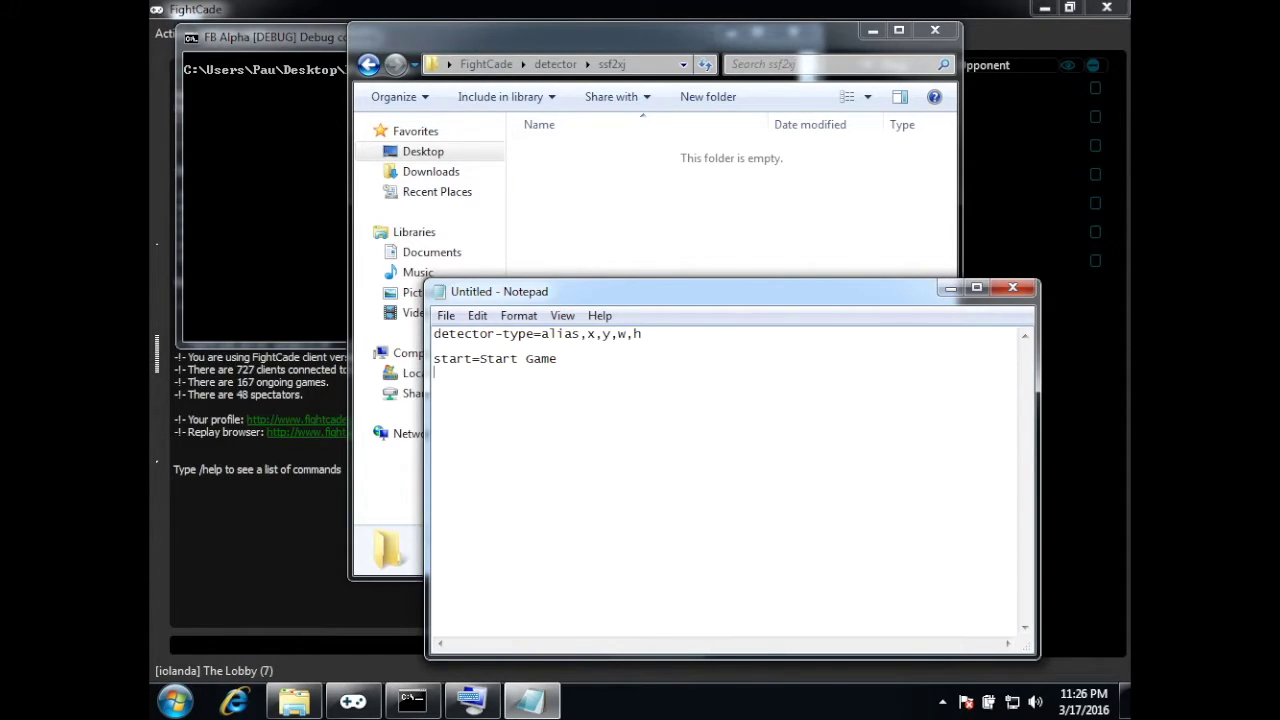
text(player1=)
key(Return)
text(player2=)
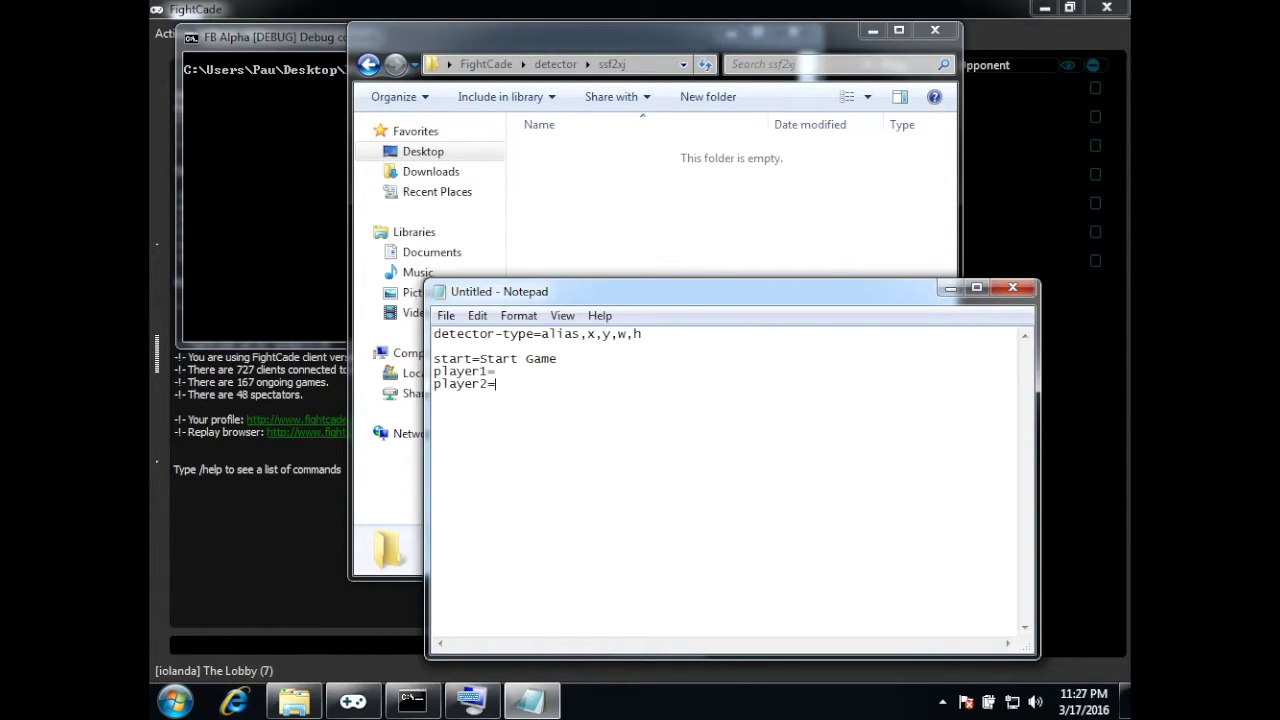
key(Up)
text(Player 1 Wins)
click(702, 394)
text(P)
key(BackSpace)
text(Player )
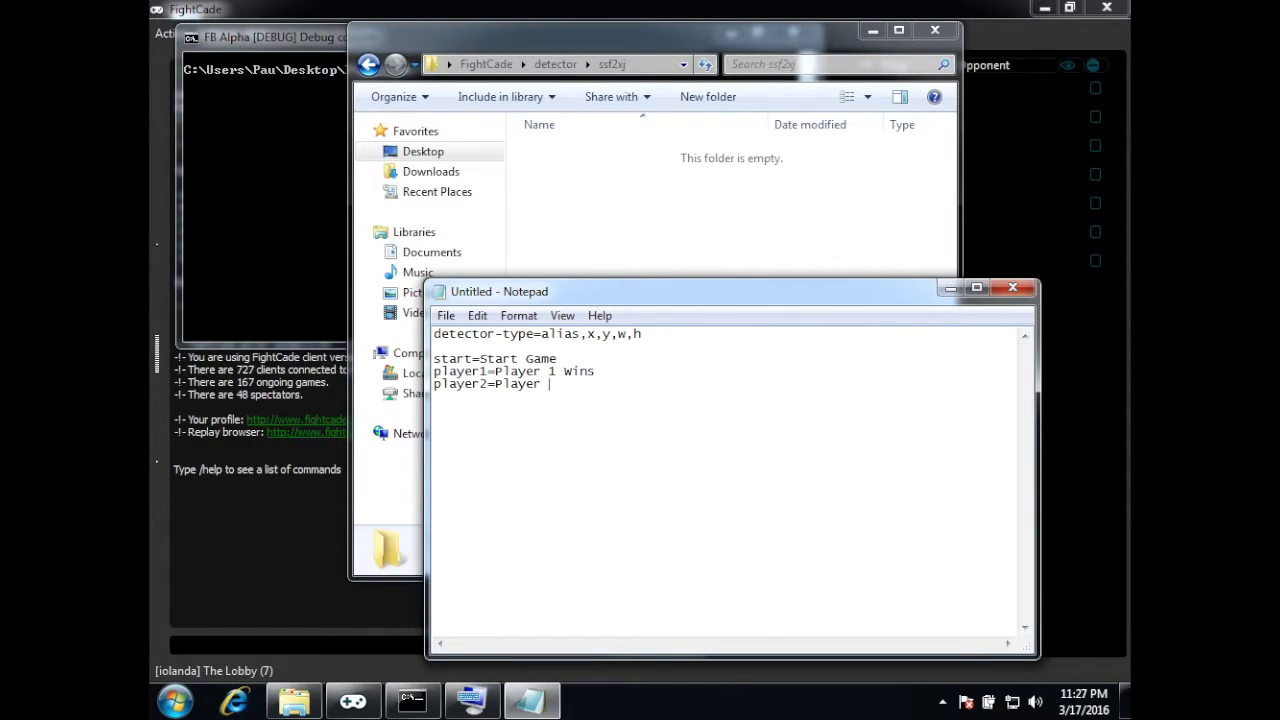
text(2 Wins)
key(Up)
key(Up)
Go back to the FightCade folder and run "ggpofba-ng.exe ssf2xj -w" in the debug console.
click(603, 148)
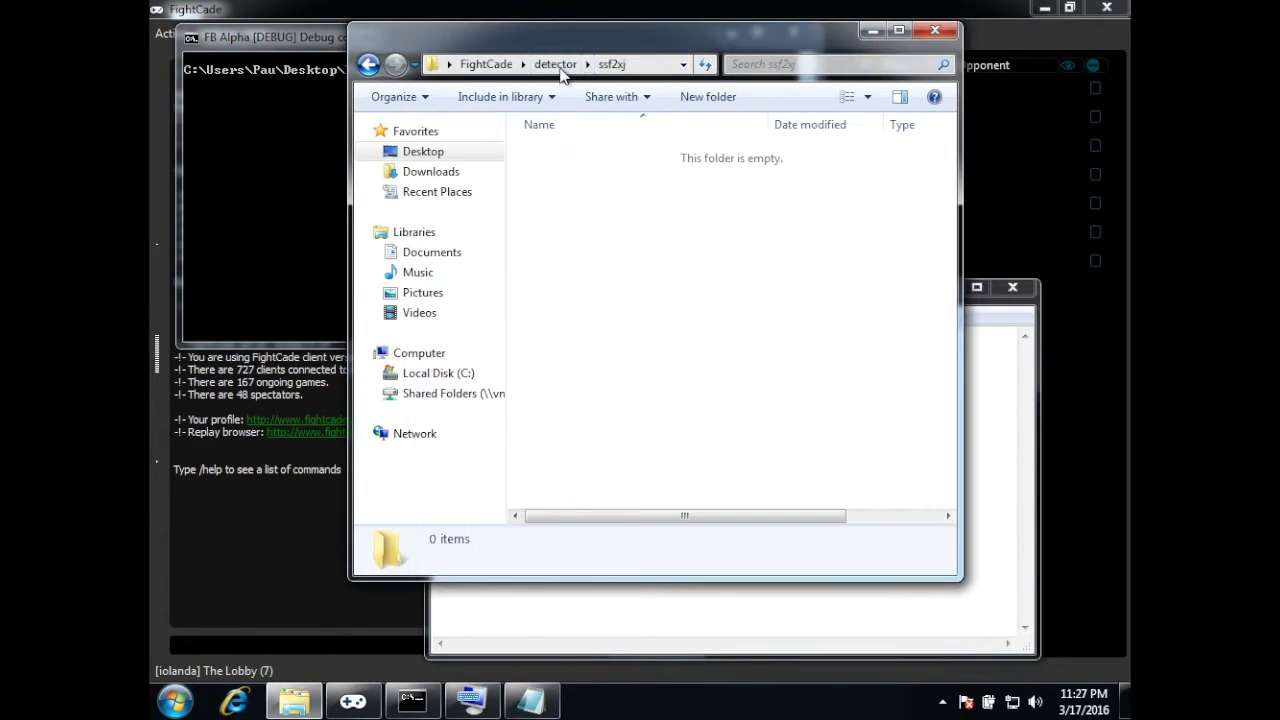
click(505, 66)
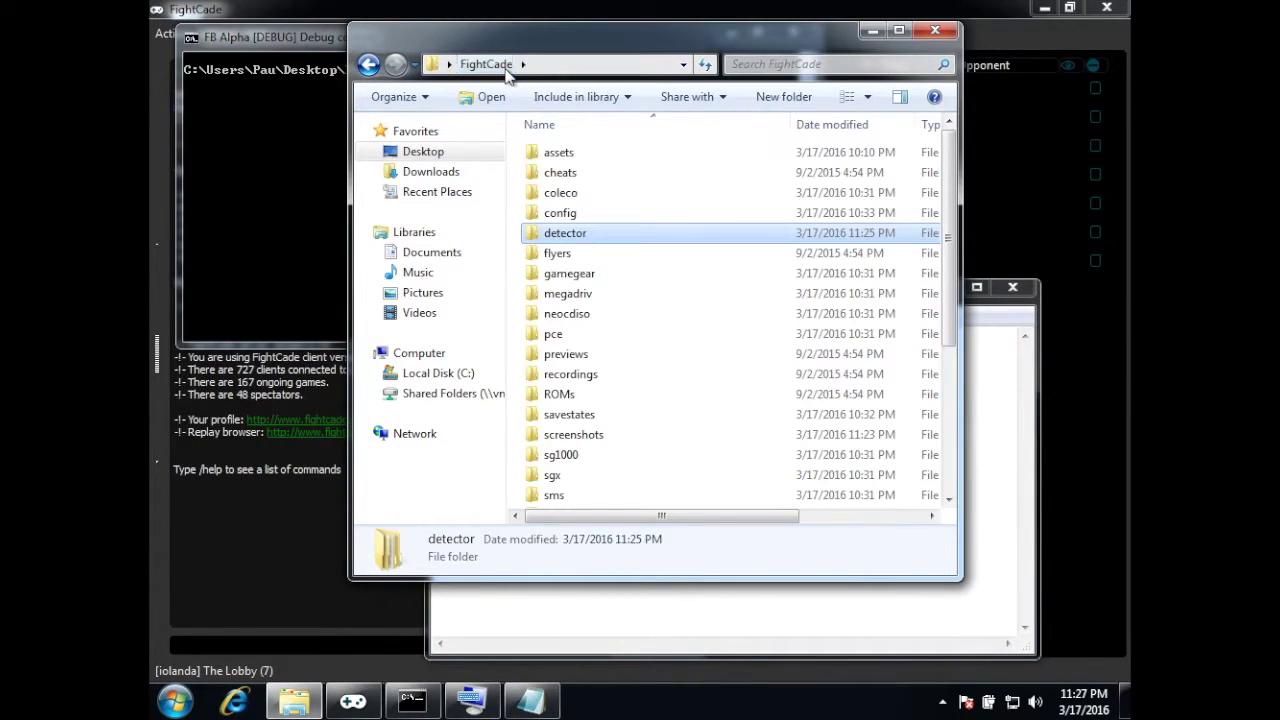
click(286, 155)
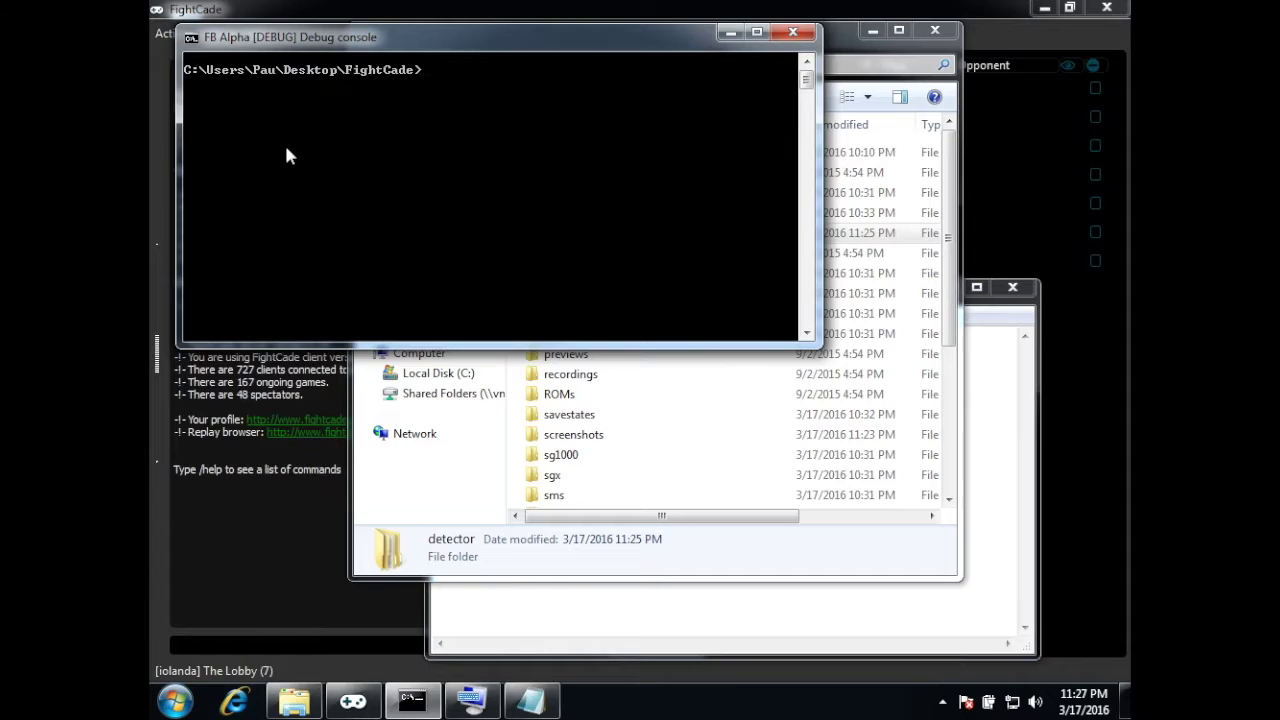
text(gg)
text(ba/)
text(ng.exe ssf2xj -)
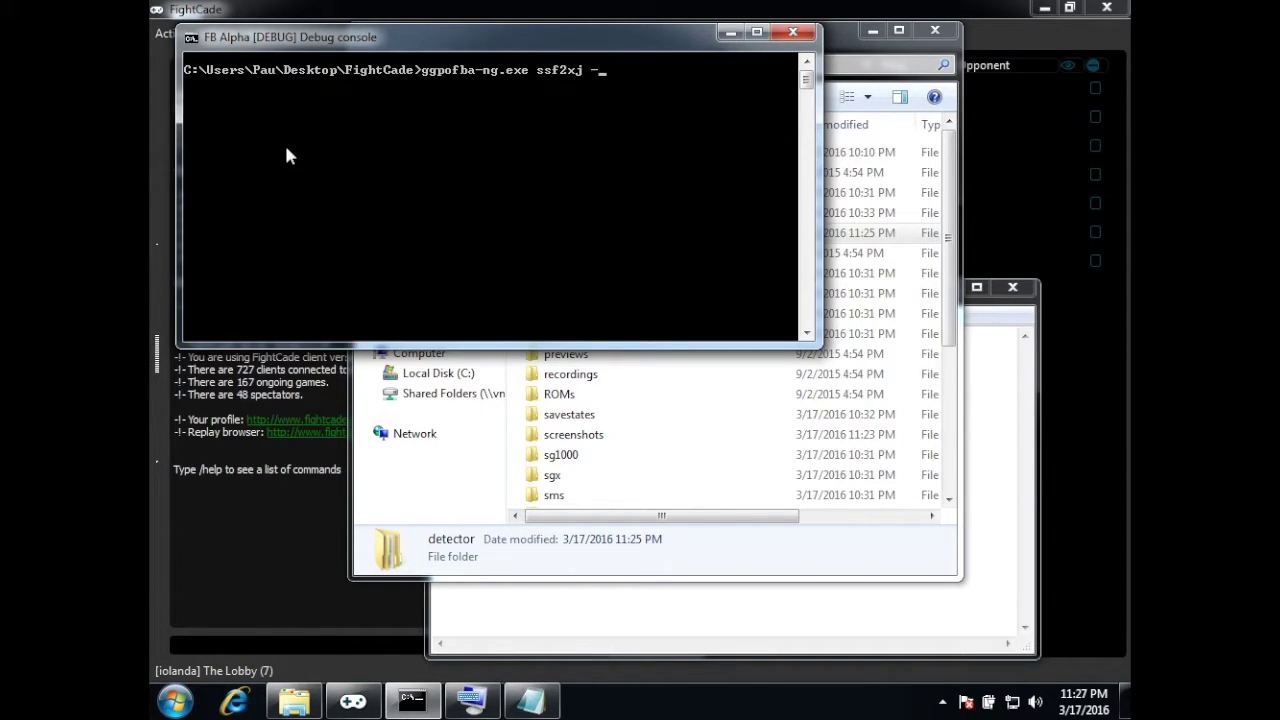
text(w)
key(Return)
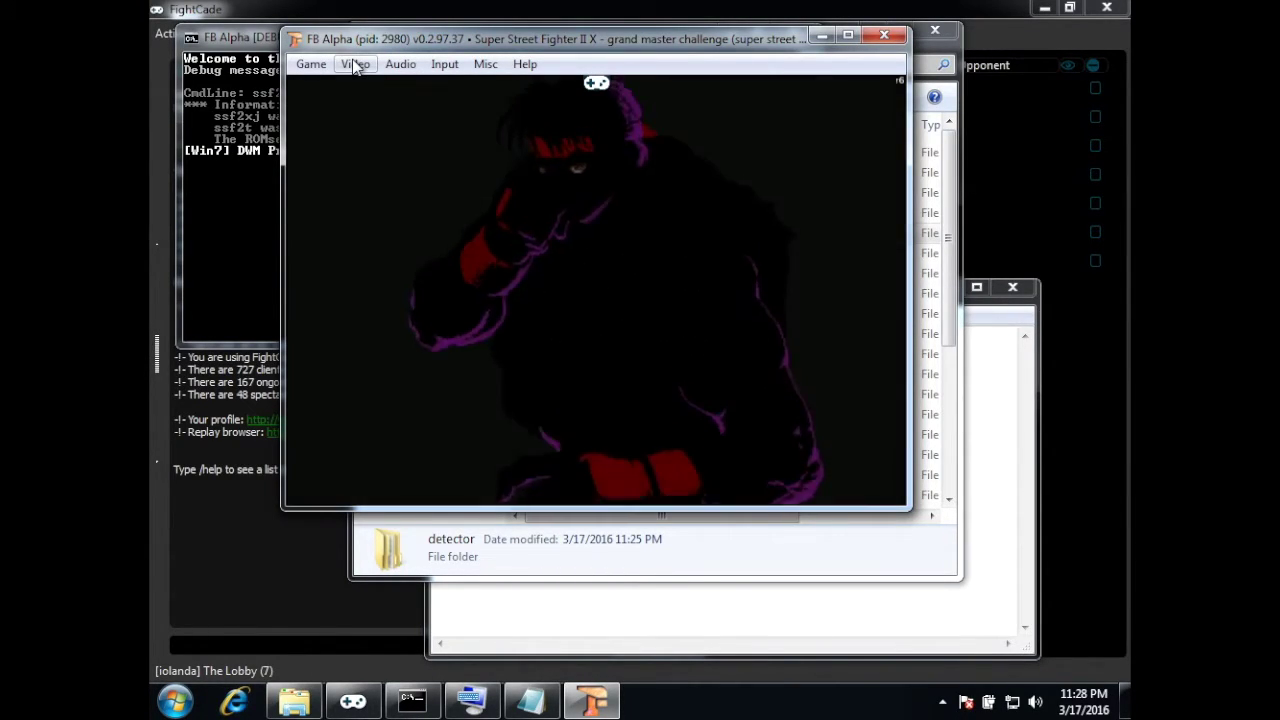
Start the game for both players and save a snapshot of the player select screen.
key(1)
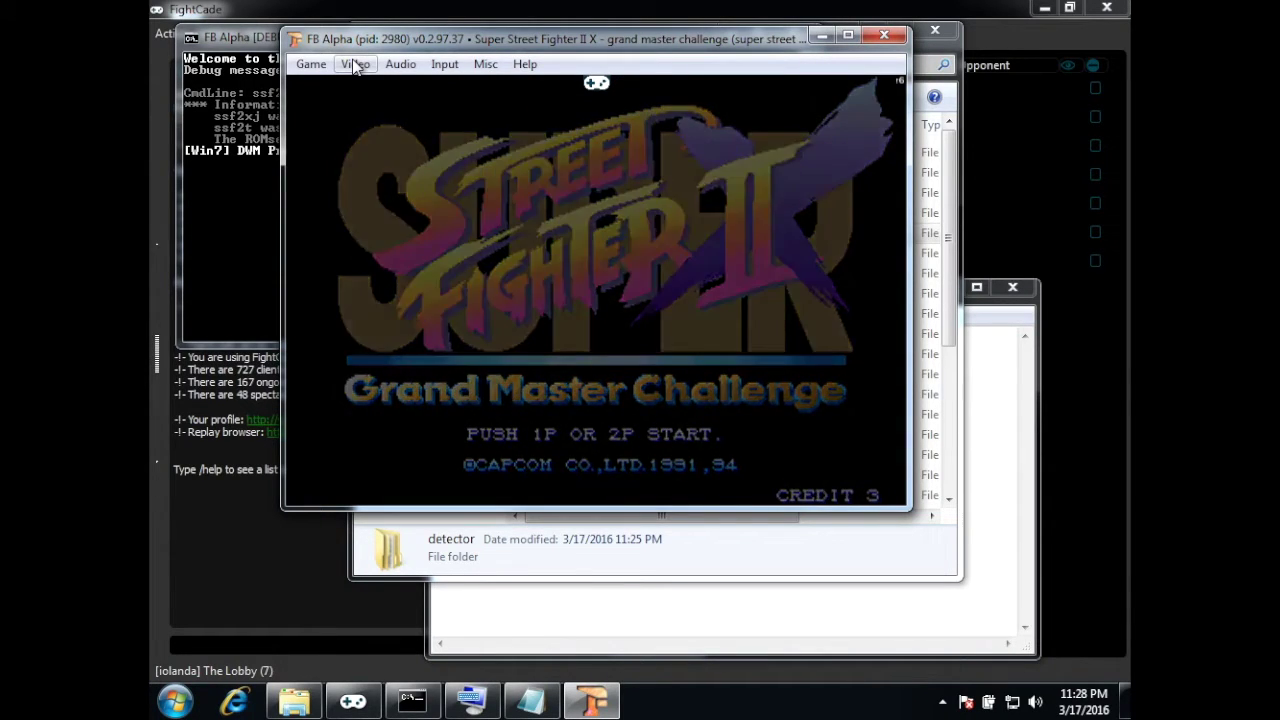
key(2)
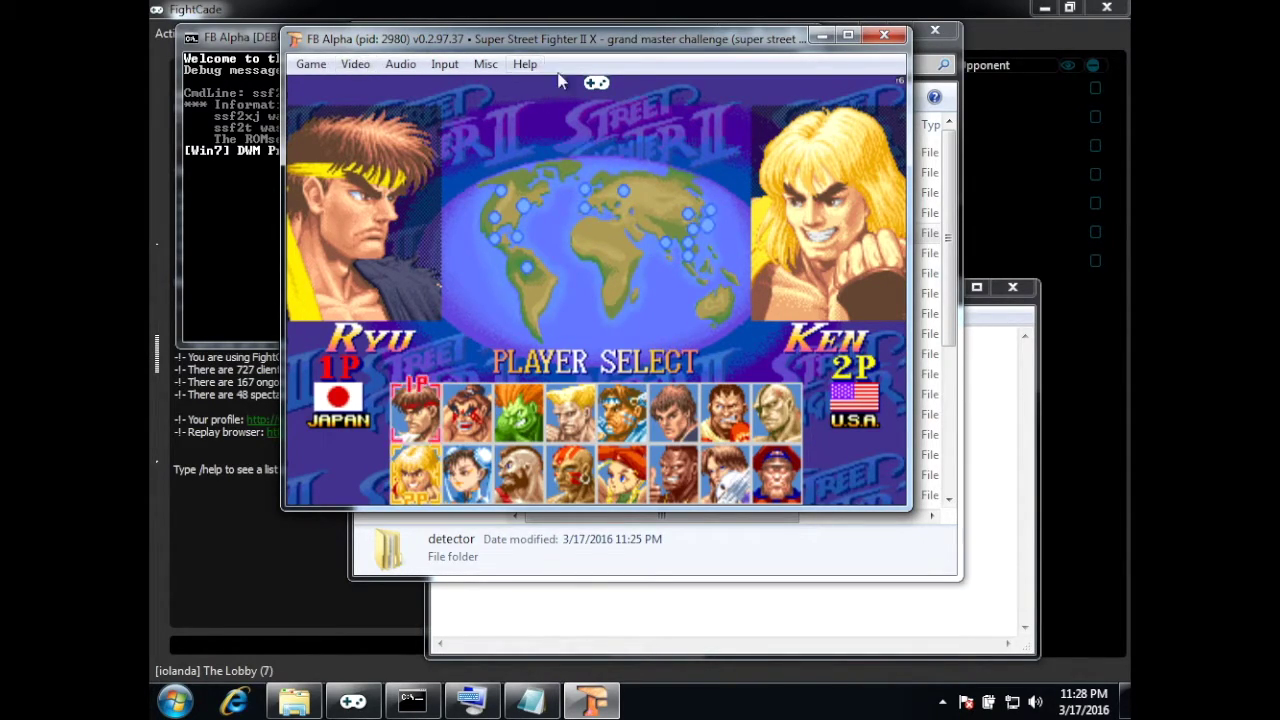
click(485, 64)
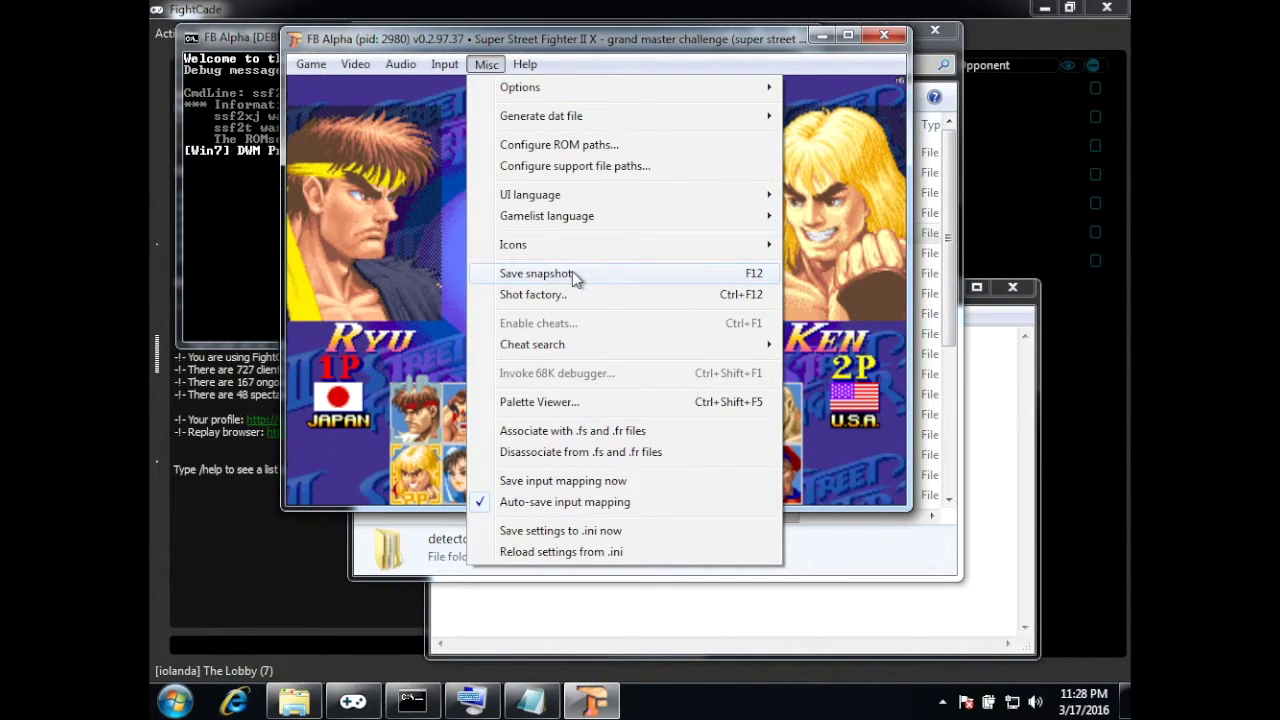
click(576, 277)
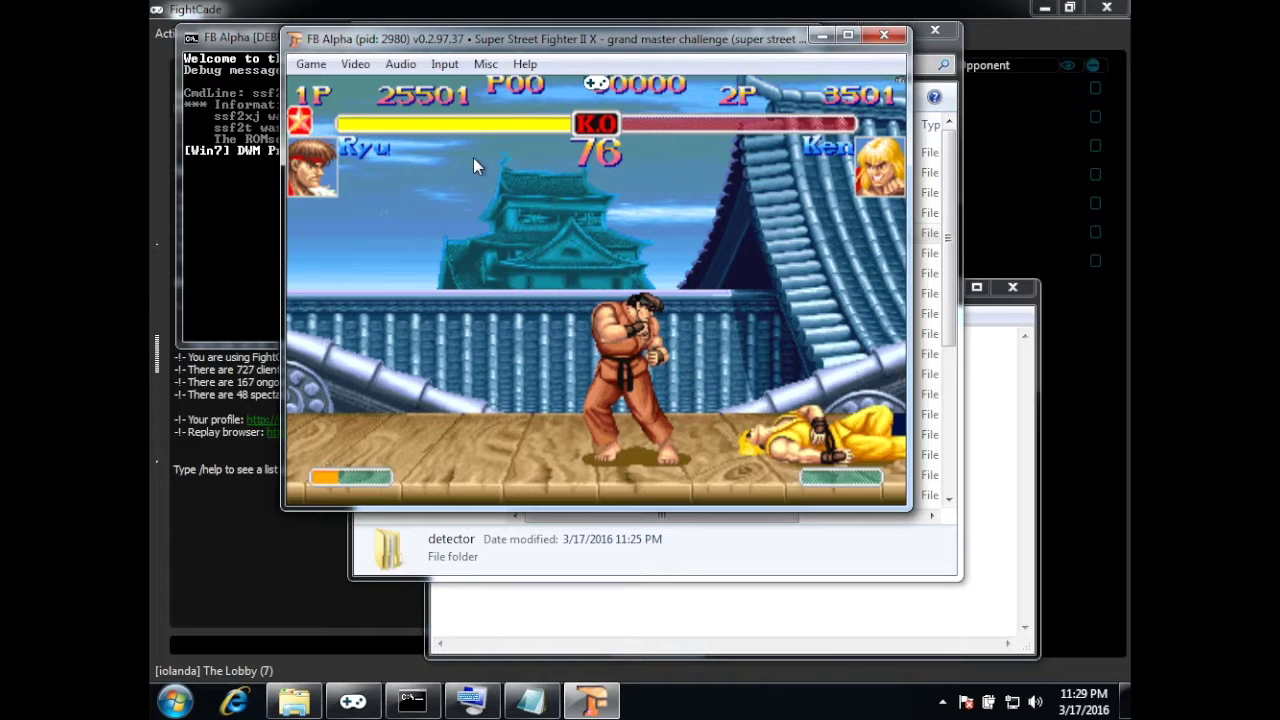
Save a snapshot of the fight screen when player 1 has won both rounds.
click(496, 64)
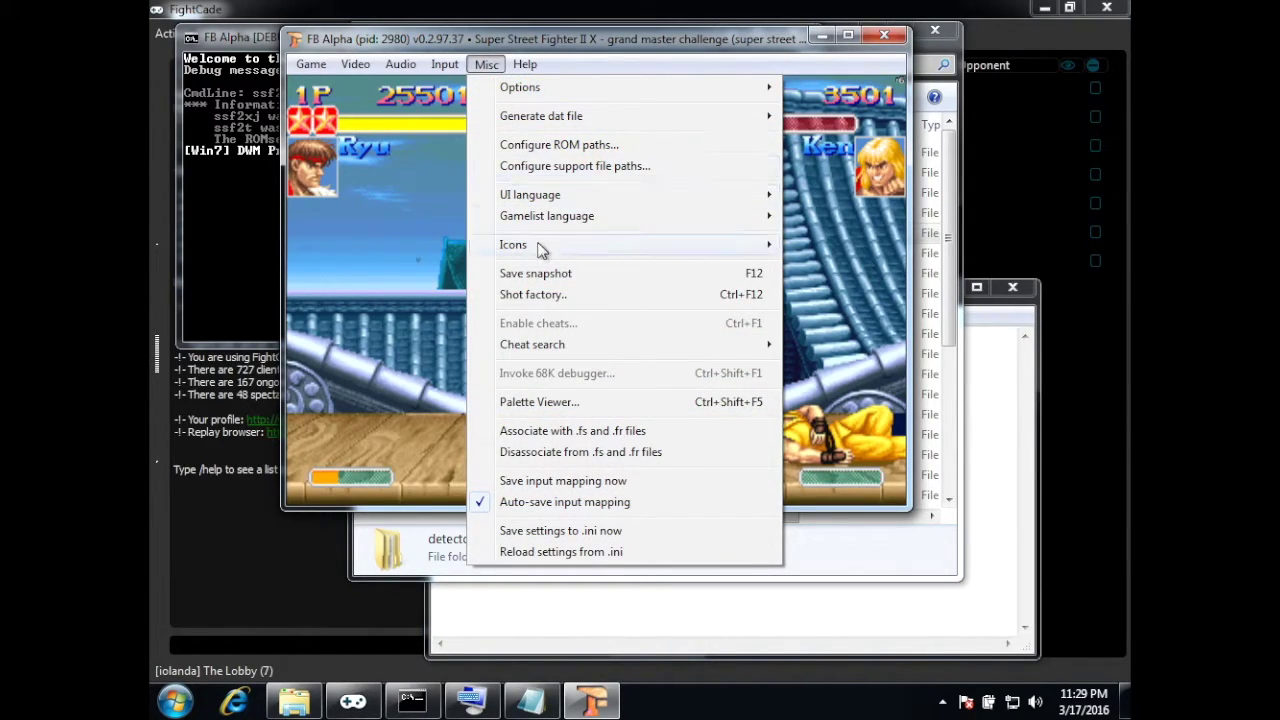
click(576, 277)
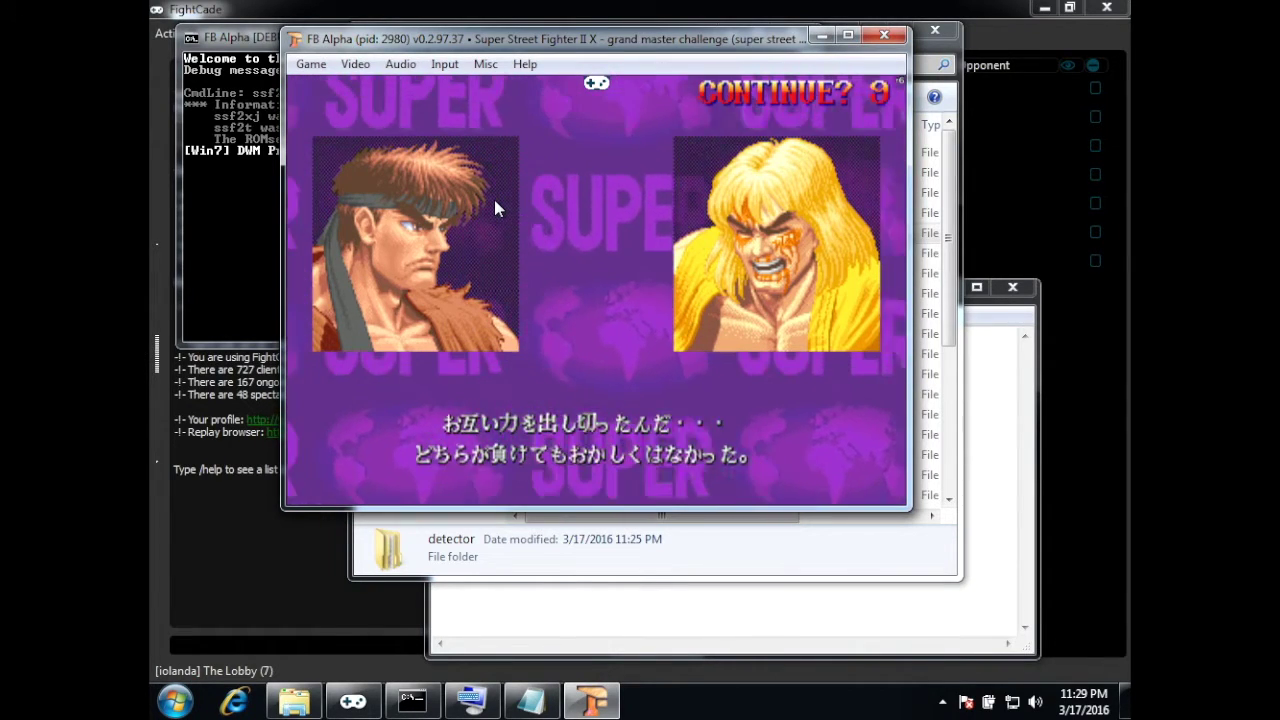
Play another match and save a snapshot when player 2 has won both rounds.
key(6)
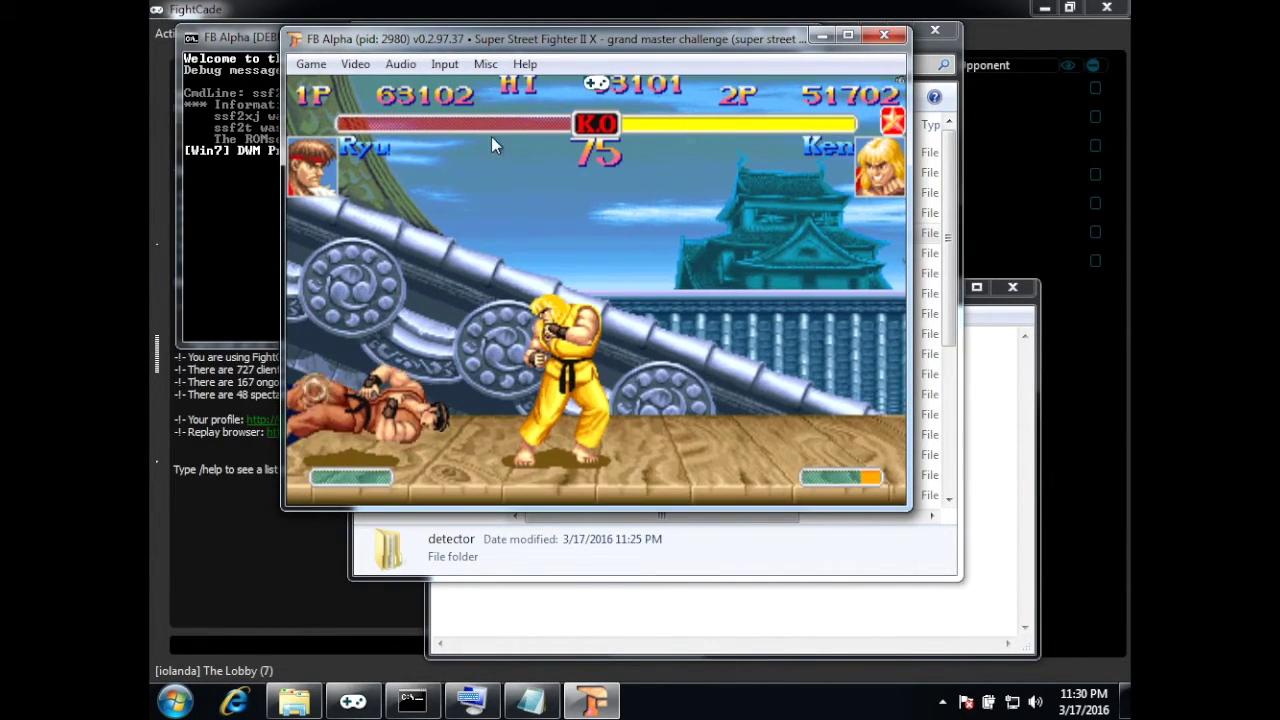
click(484, 64)
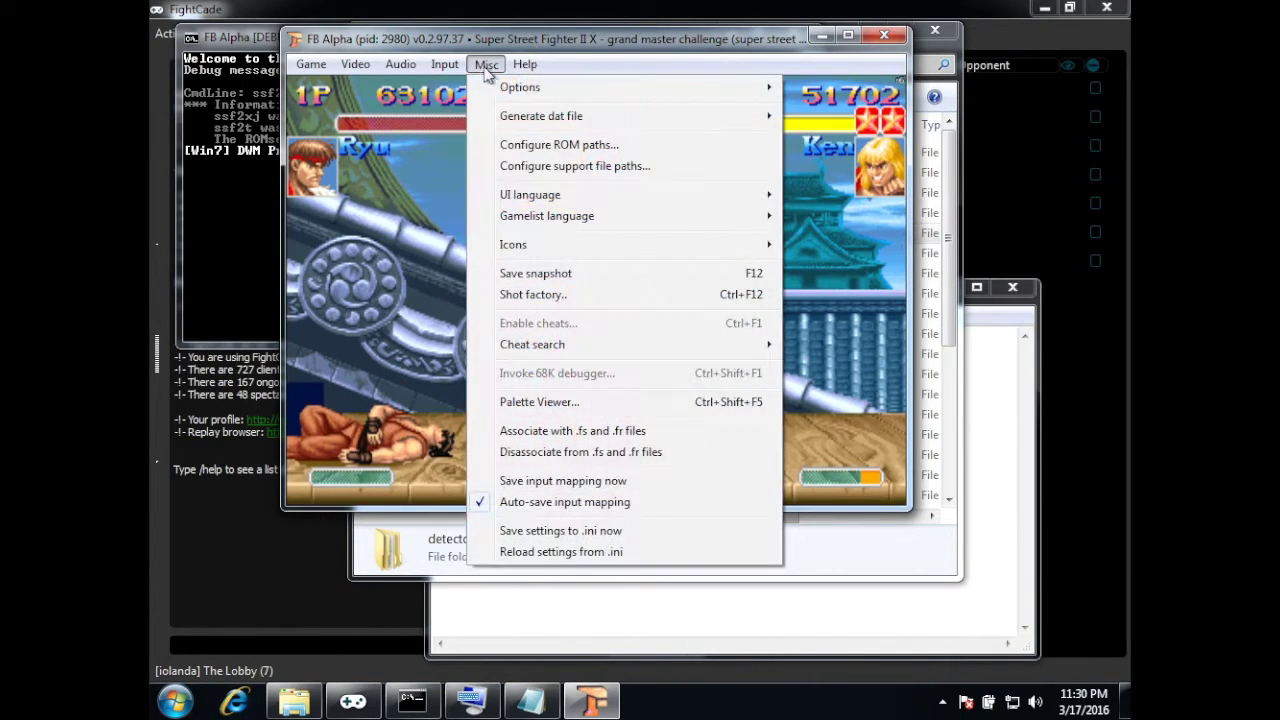
click(578, 276)
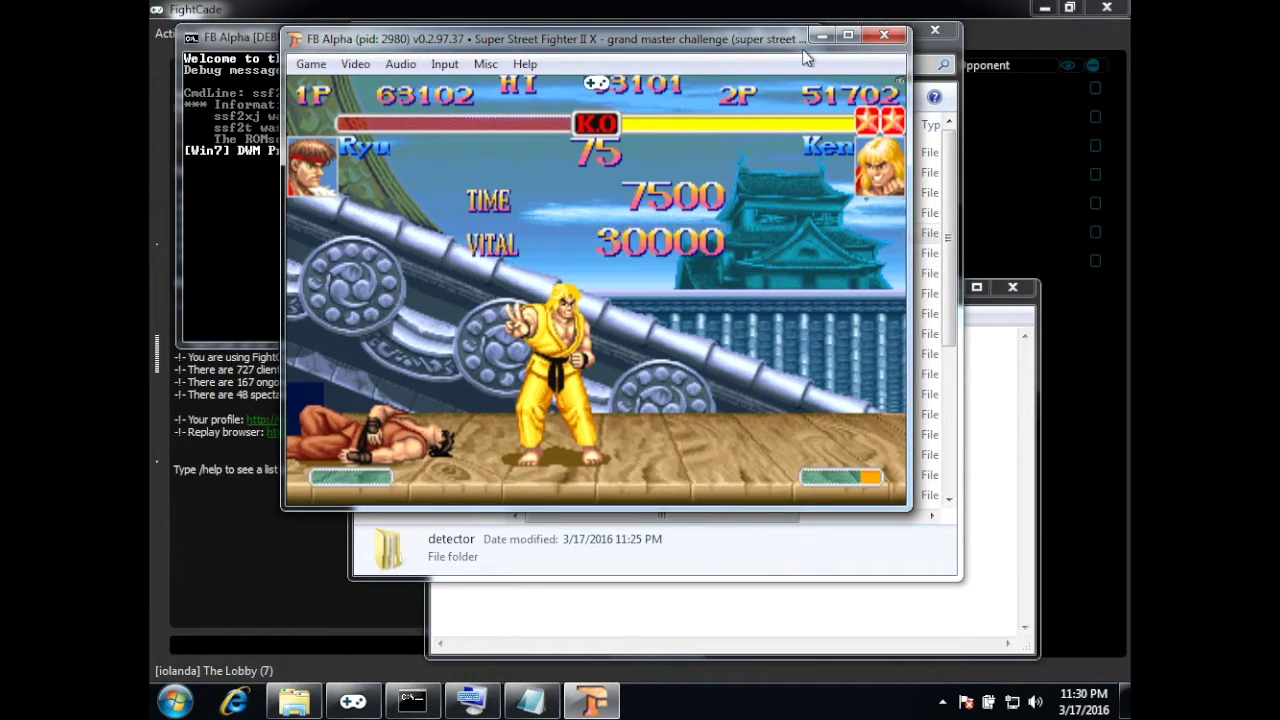
Close the emulator and open the player select snapshot from the FightCade screenshots folder in Paint.
click(882, 37)
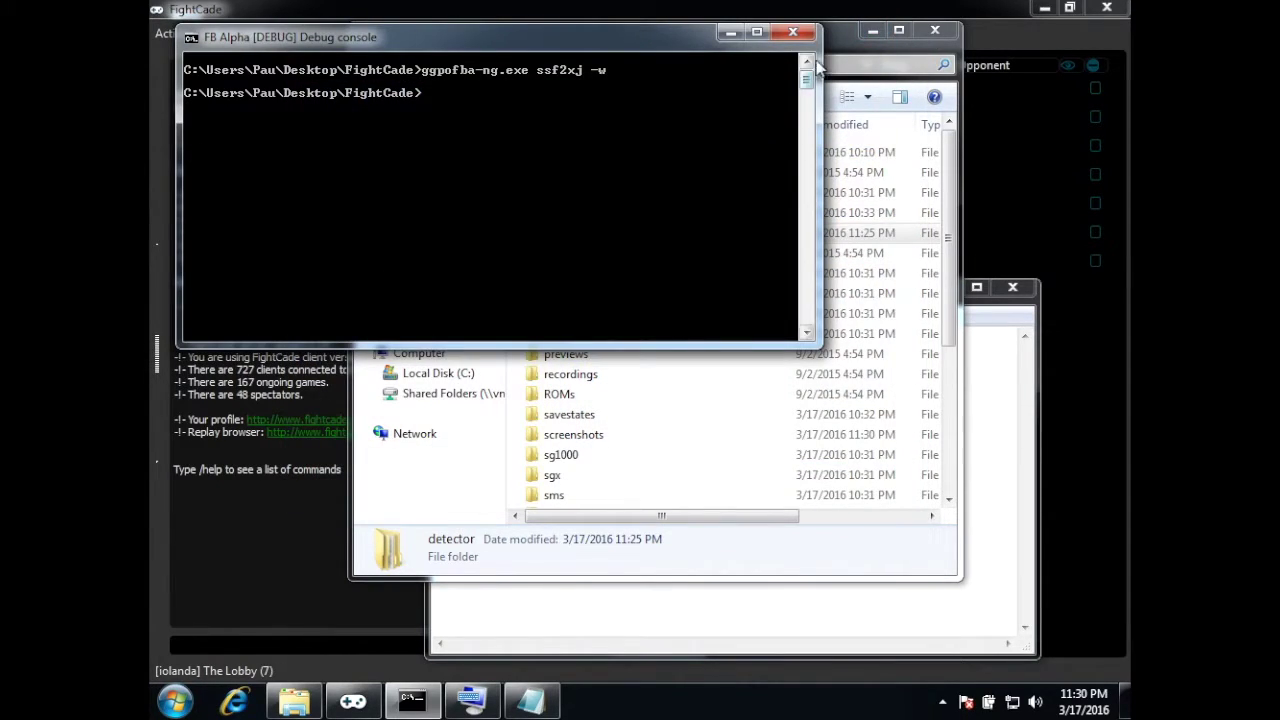
click(832, 30)
scroll(634, 243, down, 2)
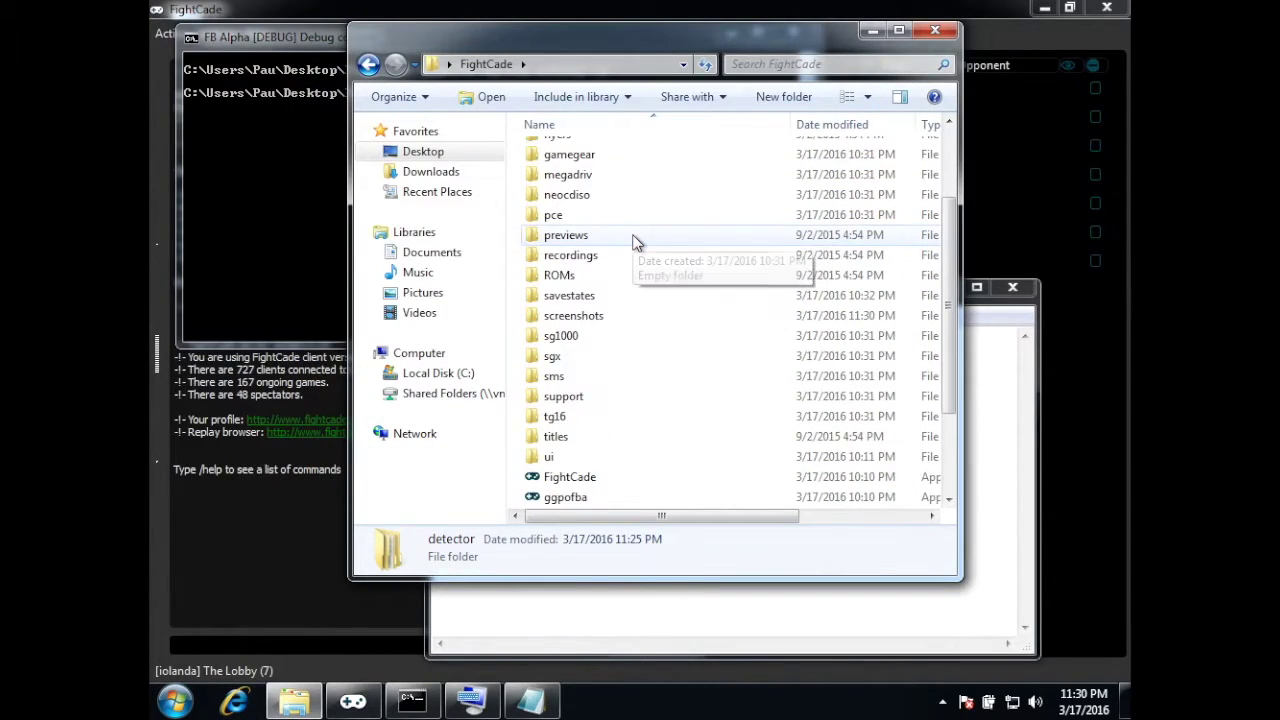
click(600, 318)
double_click(599, 316)
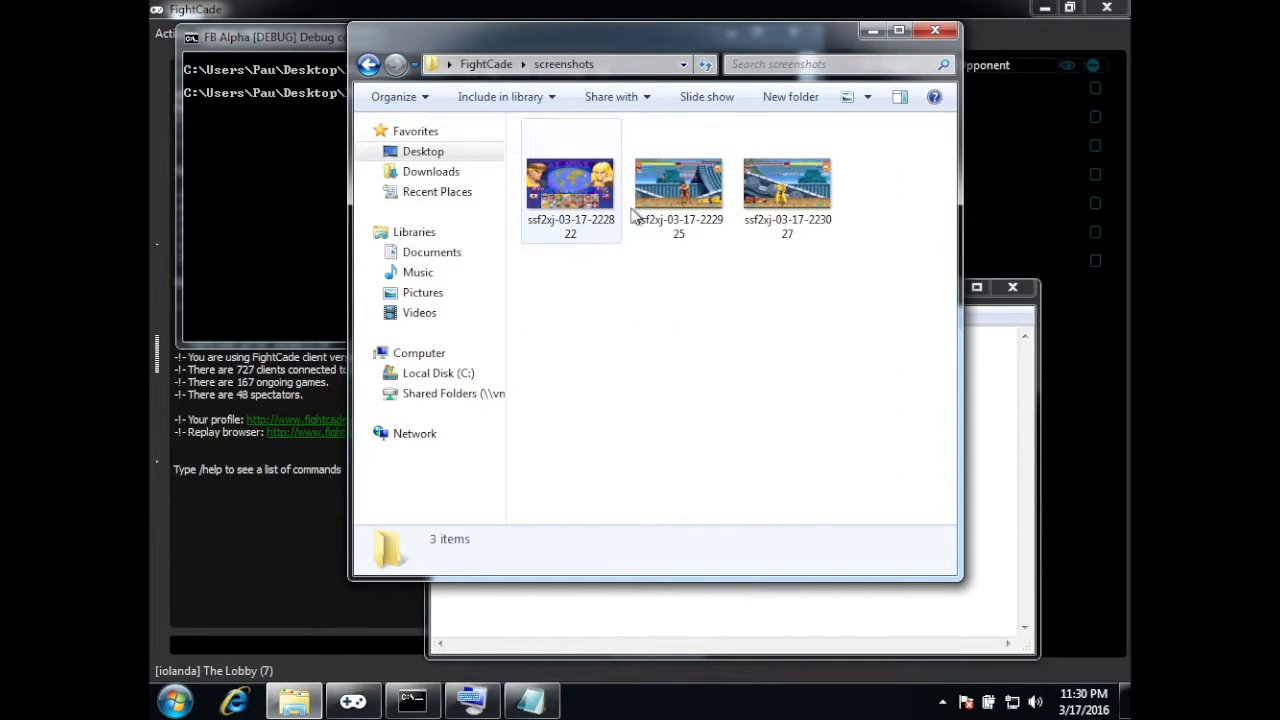
double_click(577, 196)
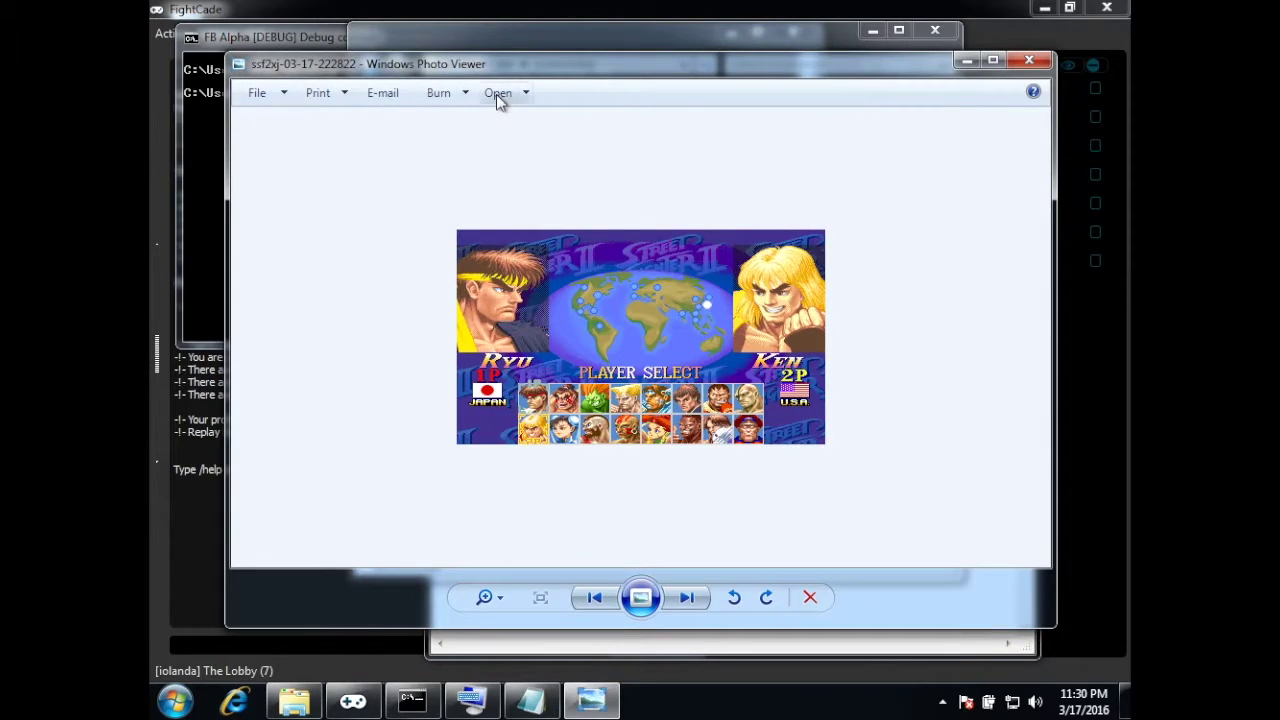
click(496, 94)
click(521, 119)
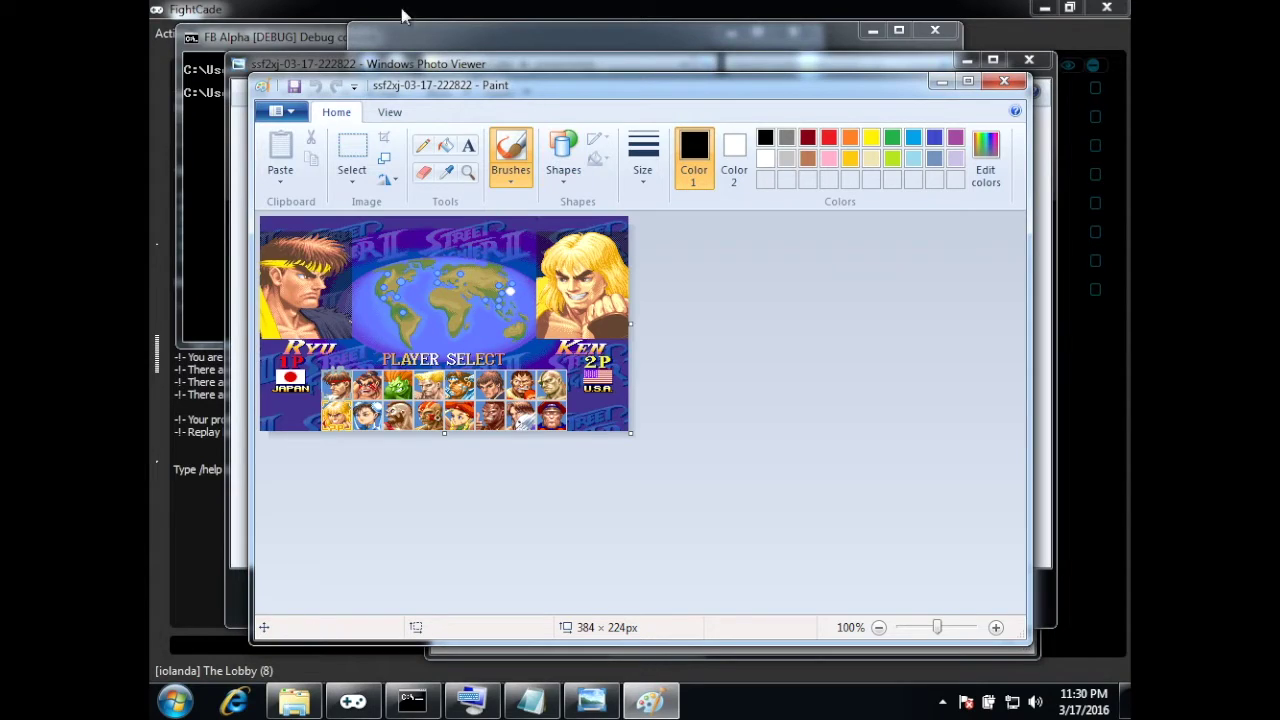
Read a map position in Paint, append "150,124,20,20" to the start line in Notepad, and close the snapshot windows.
click(537, 700)
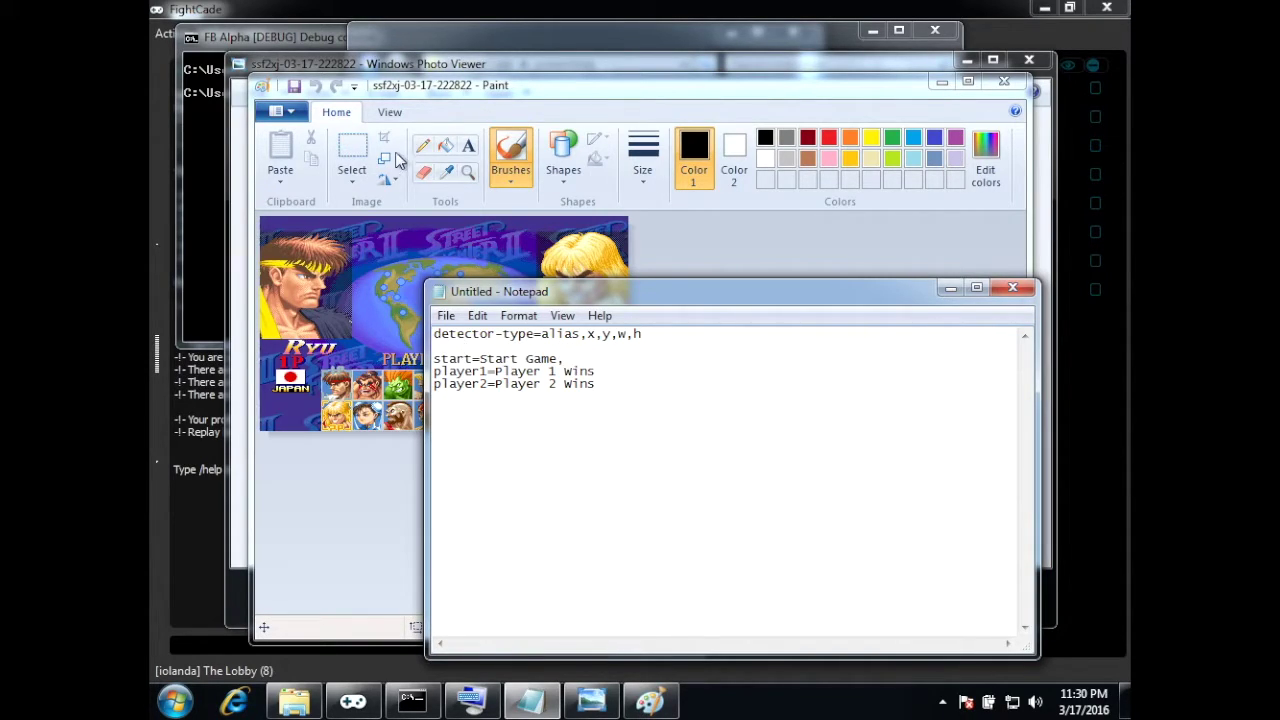
click(420, 104)
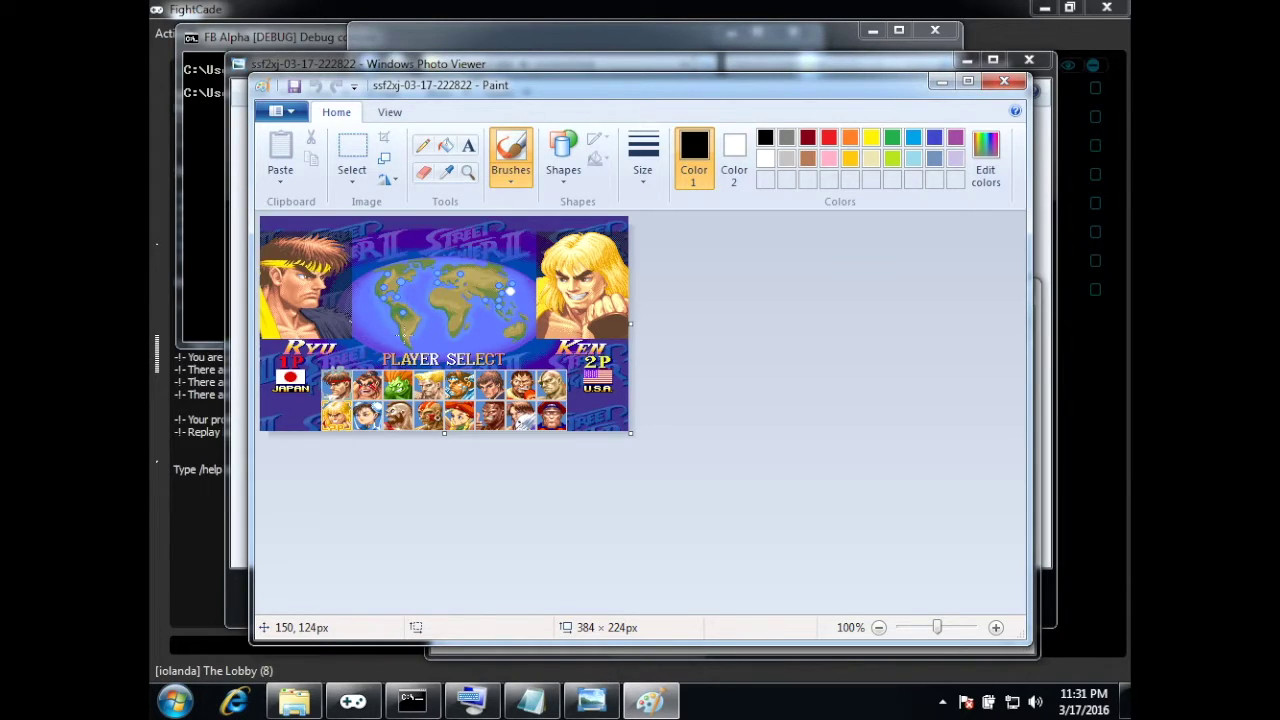
click(538, 690)
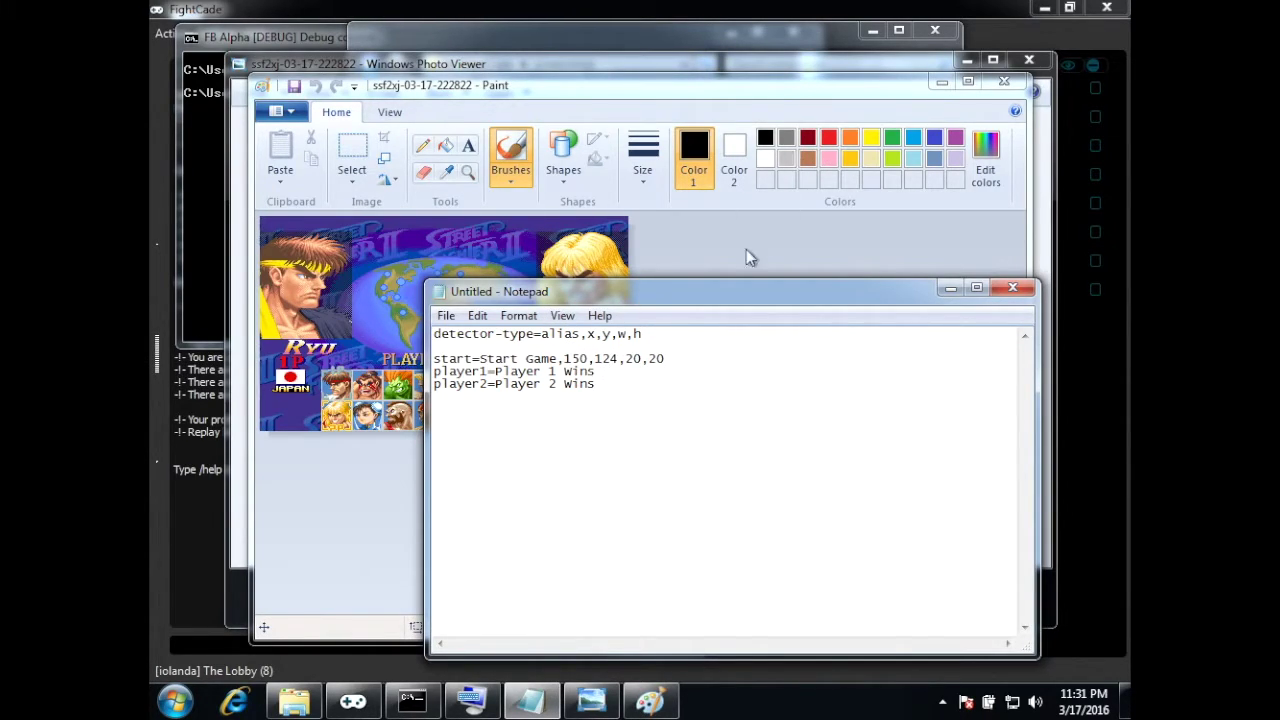
click(1004, 82)
click(1030, 62)
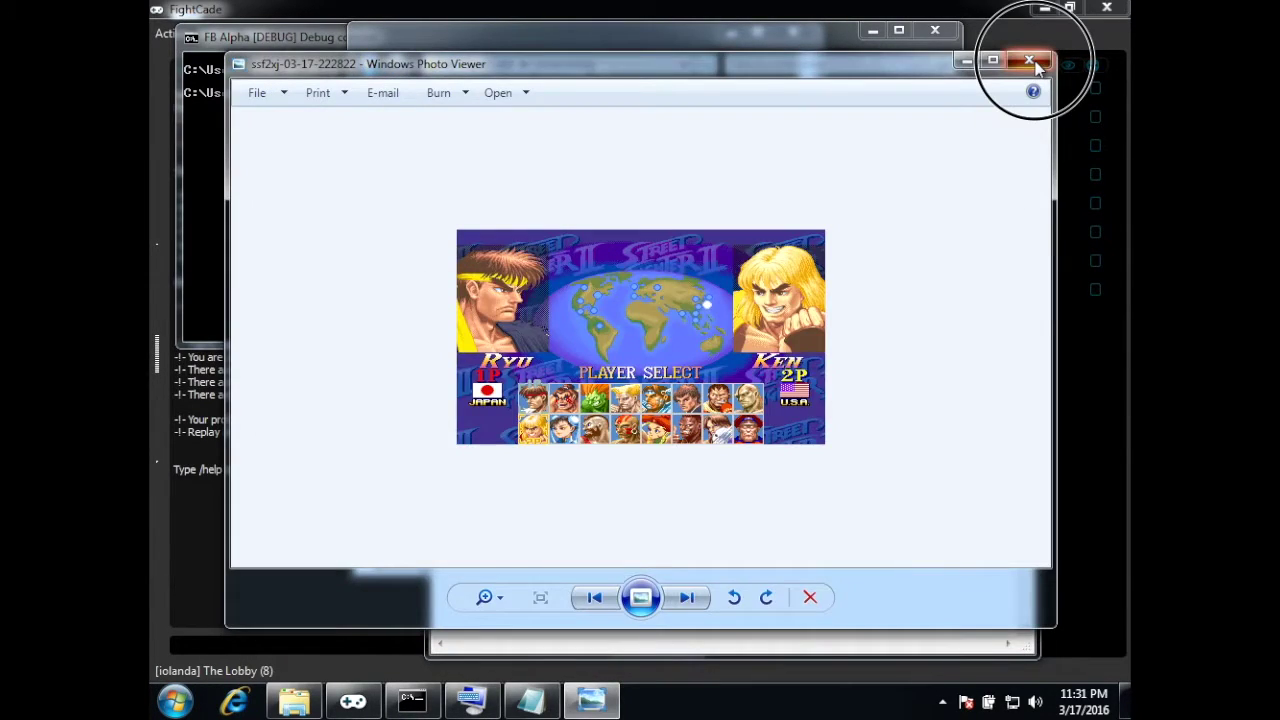
Locate player 1's win star in its snapshot in Paint and append ",18,18,9,9" to the player1 line in Notepad.
double_click(673, 163)
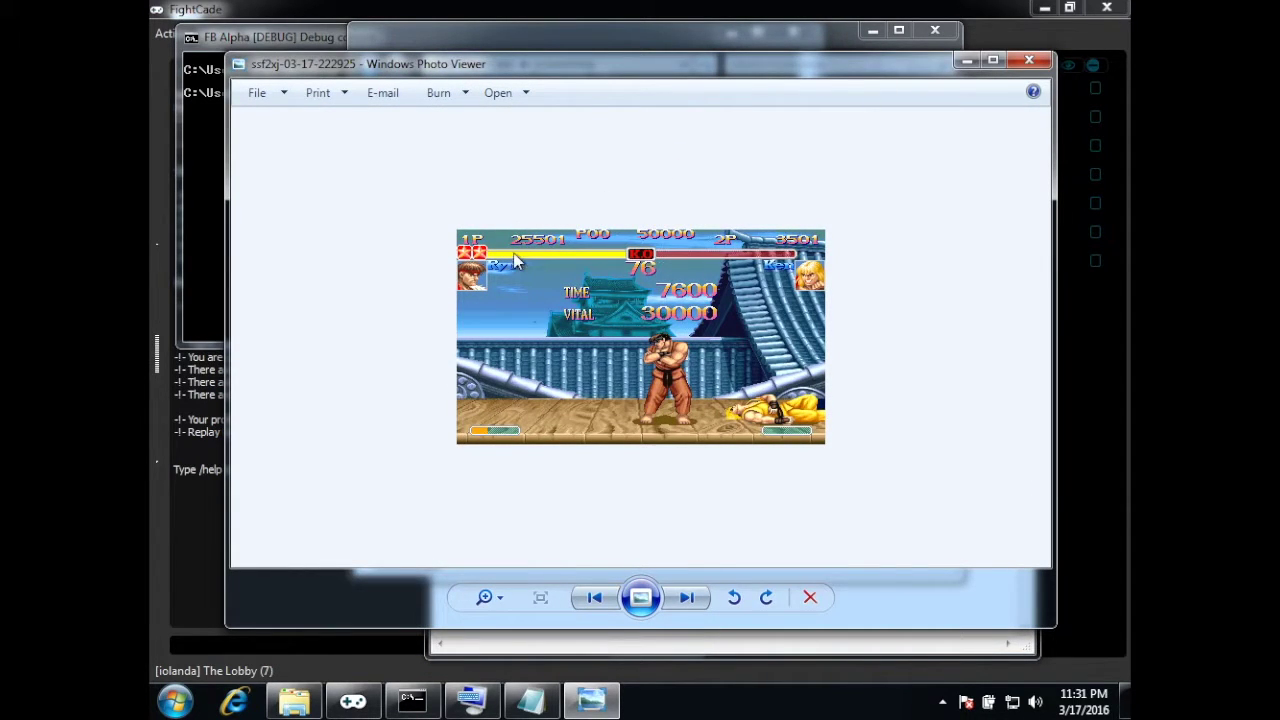
click(526, 92)
click(530, 120)
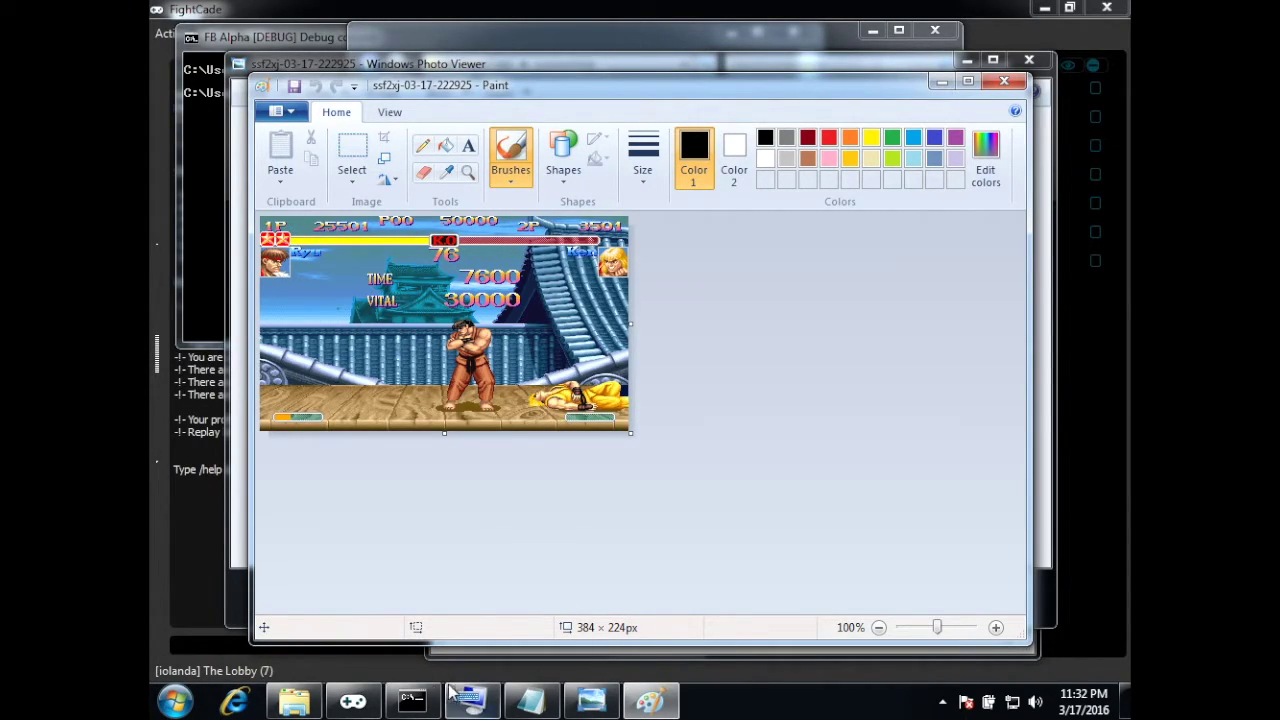
click(531, 700)
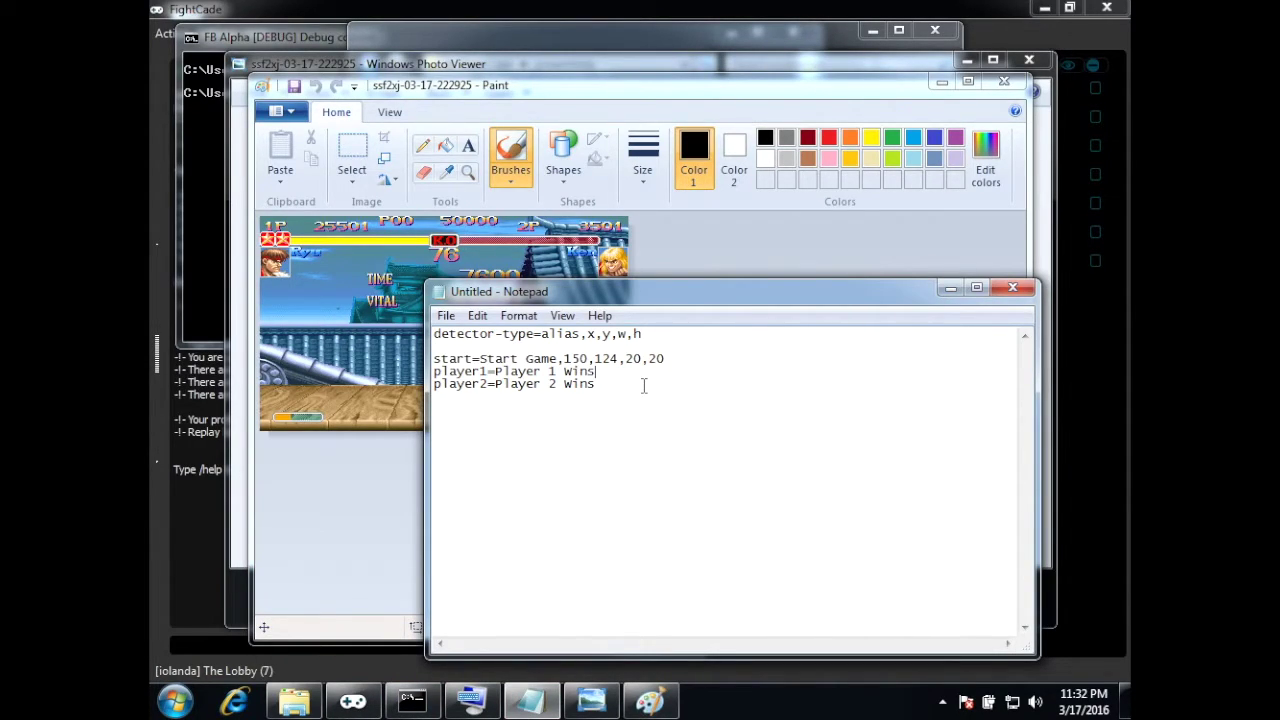
text(8,18,9,9)
click(1004, 81)
click(1027, 62)
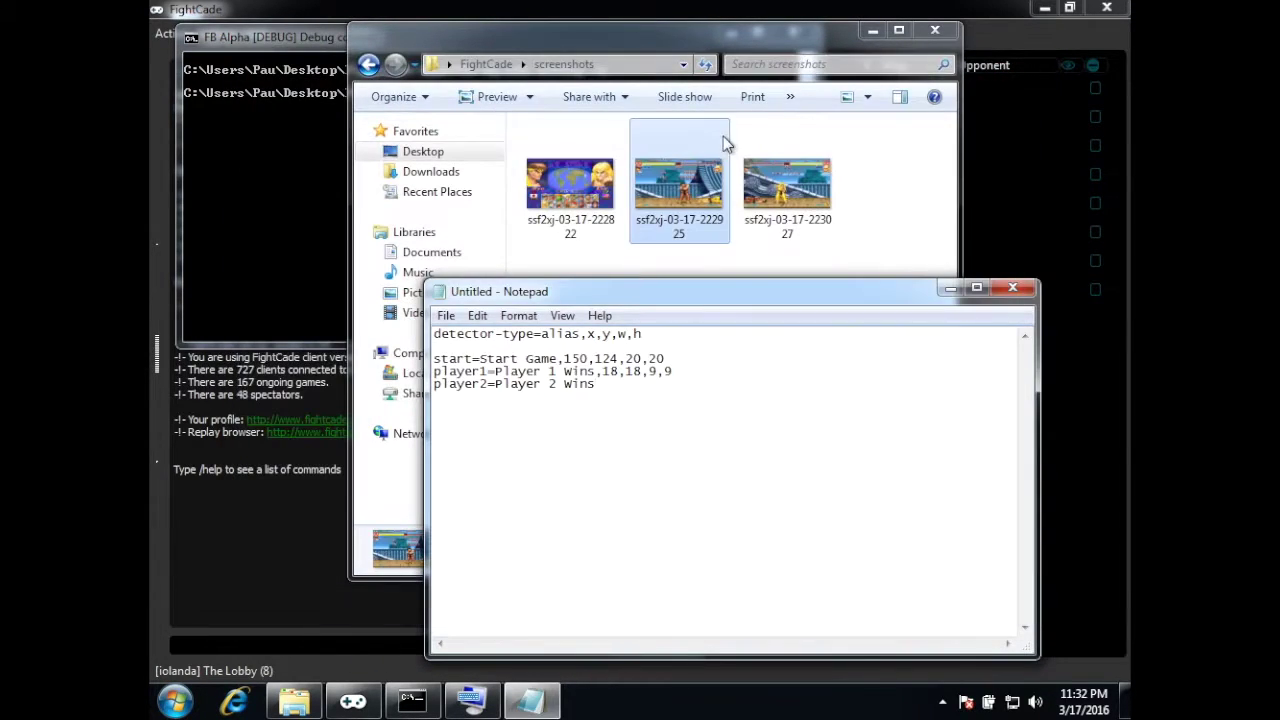
Locate player 2's win star in its snapshot in Paint and append ",354,18,9,9" to the player2 line in Notepad.
click(766, 160)
double_click(766, 157)
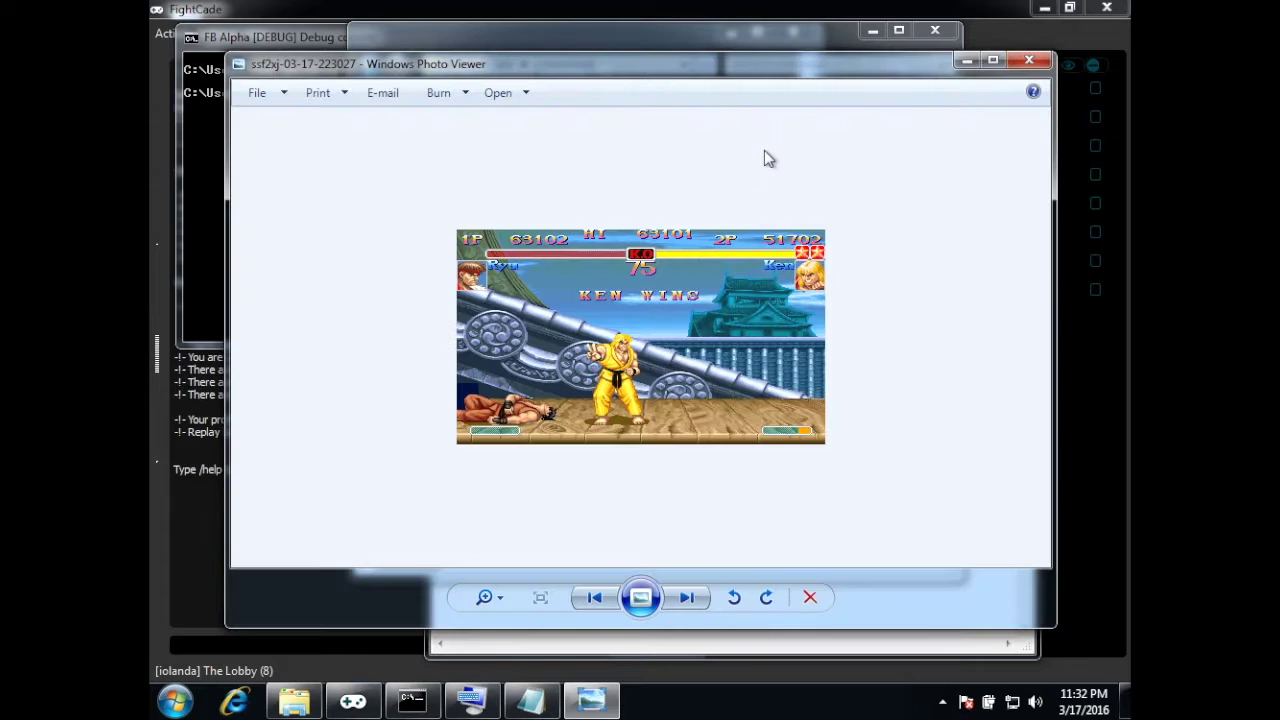
click(510, 92)
click(518, 110)
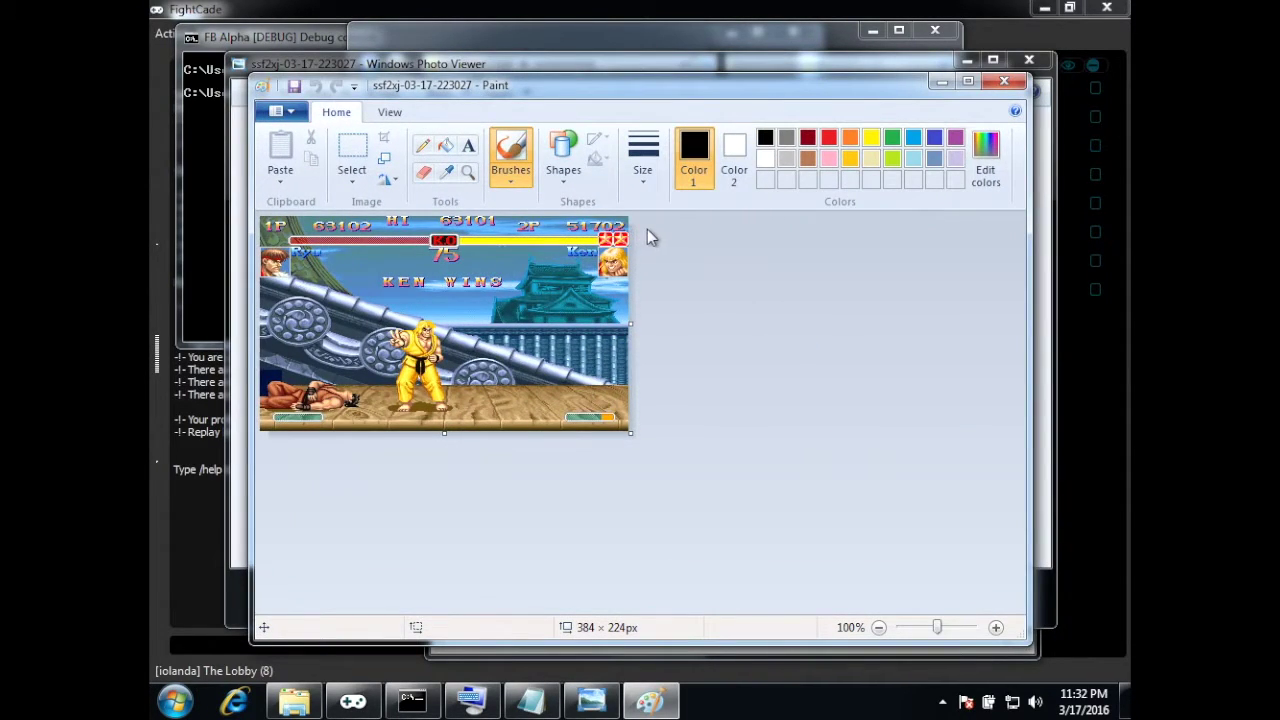
click(625, 235)
click(490, 58)
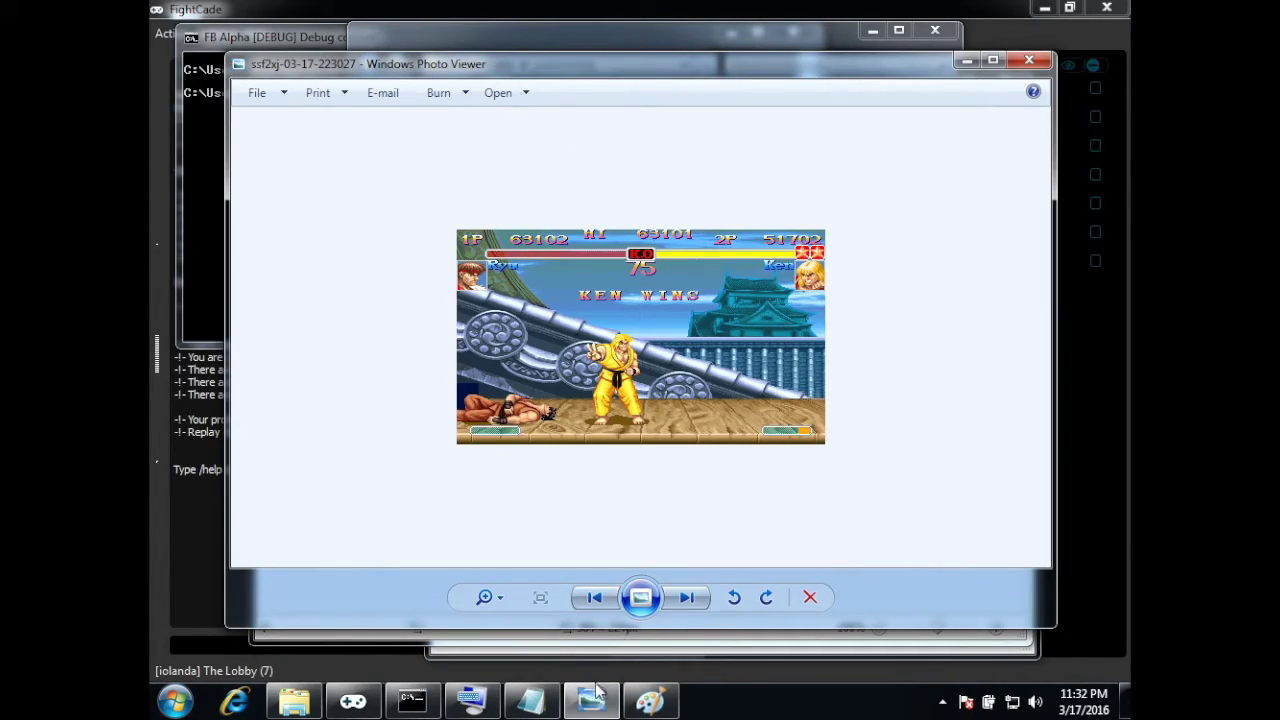
click(531, 700)
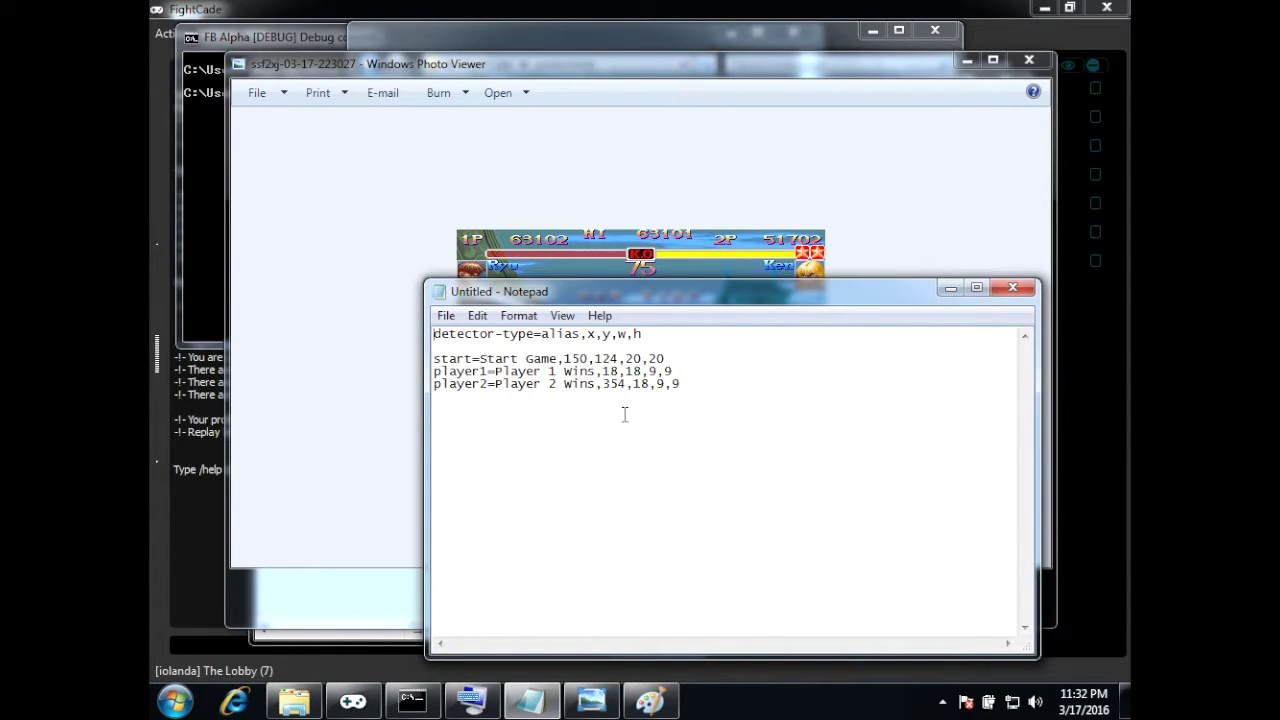
Delete the detector-type format line and the blank line below it from the definition text.
key(shift+Down)
key(Delete)
key(Delete)
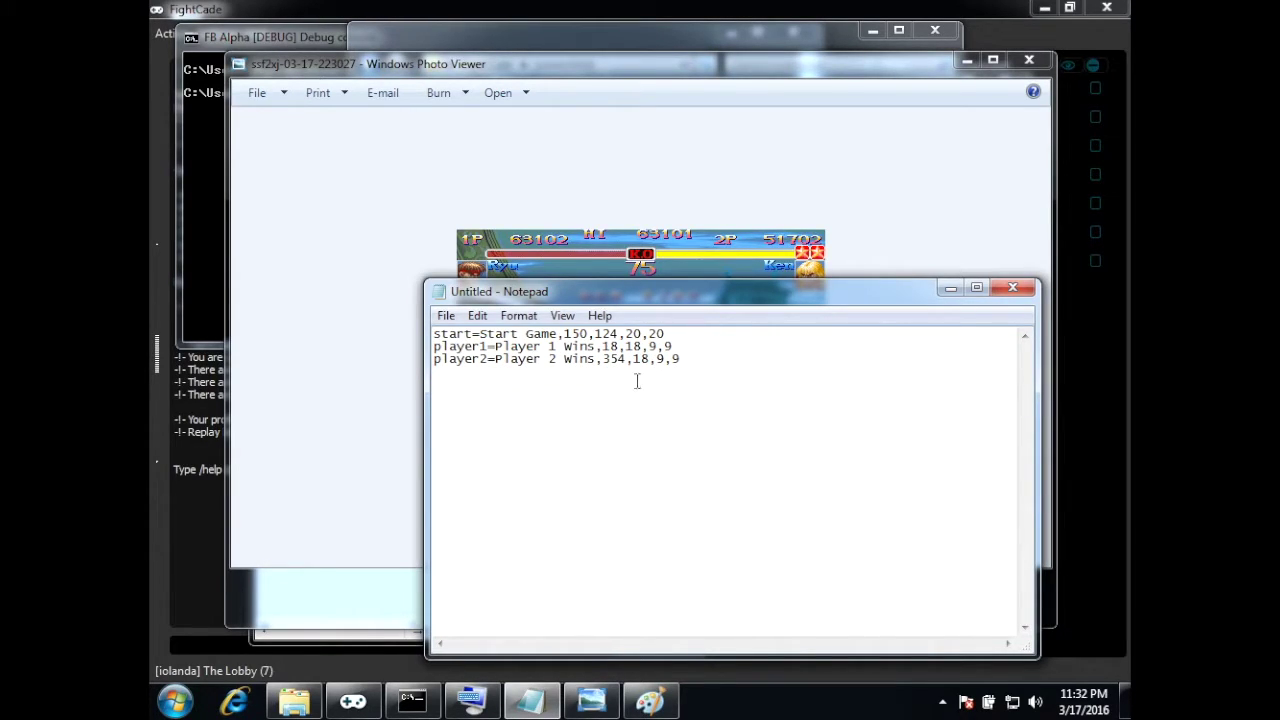
Save the definition text as detector.inf in the detector\ssf2xj folder, with the file type All Files.
click(455, 316)
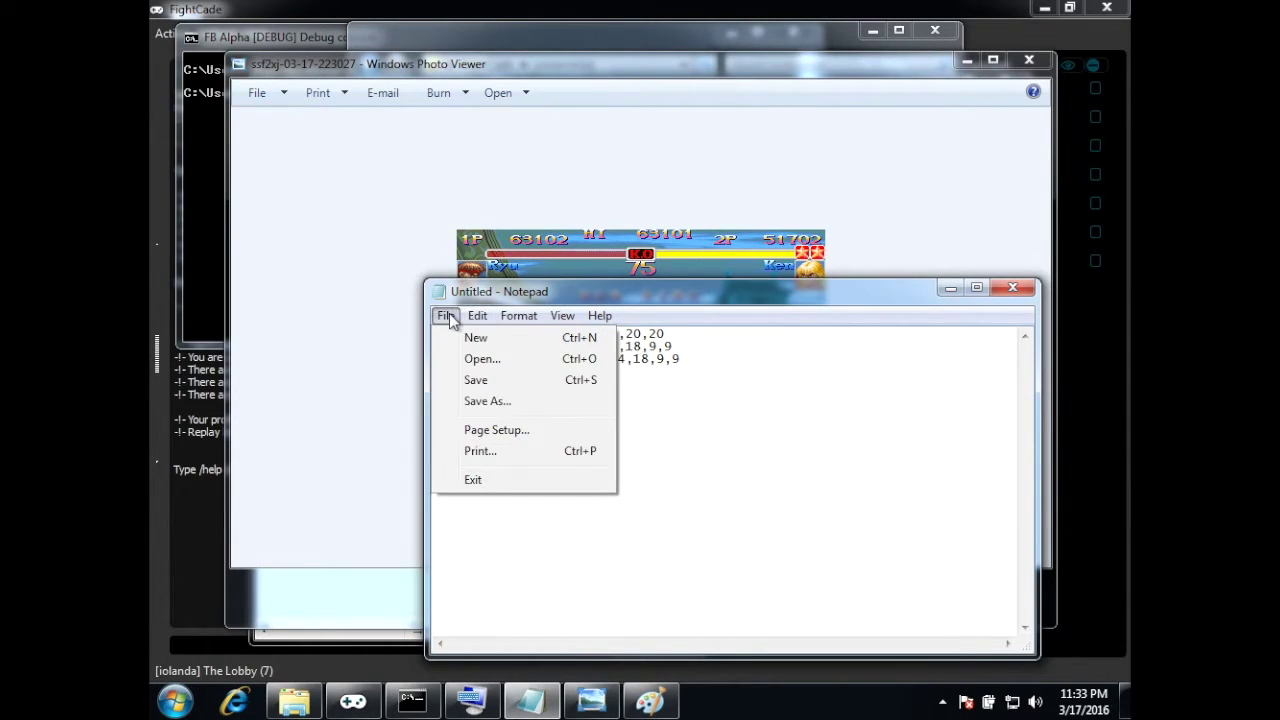
click(480, 401)
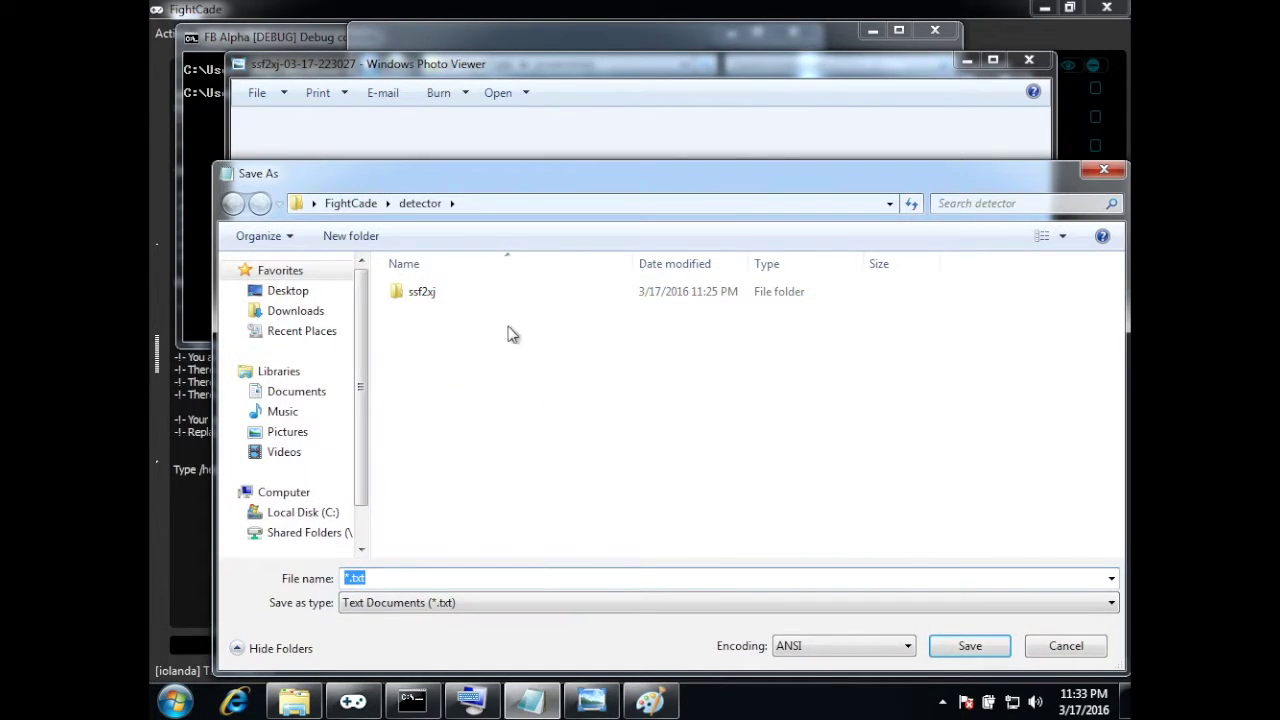
double_click(430, 299)
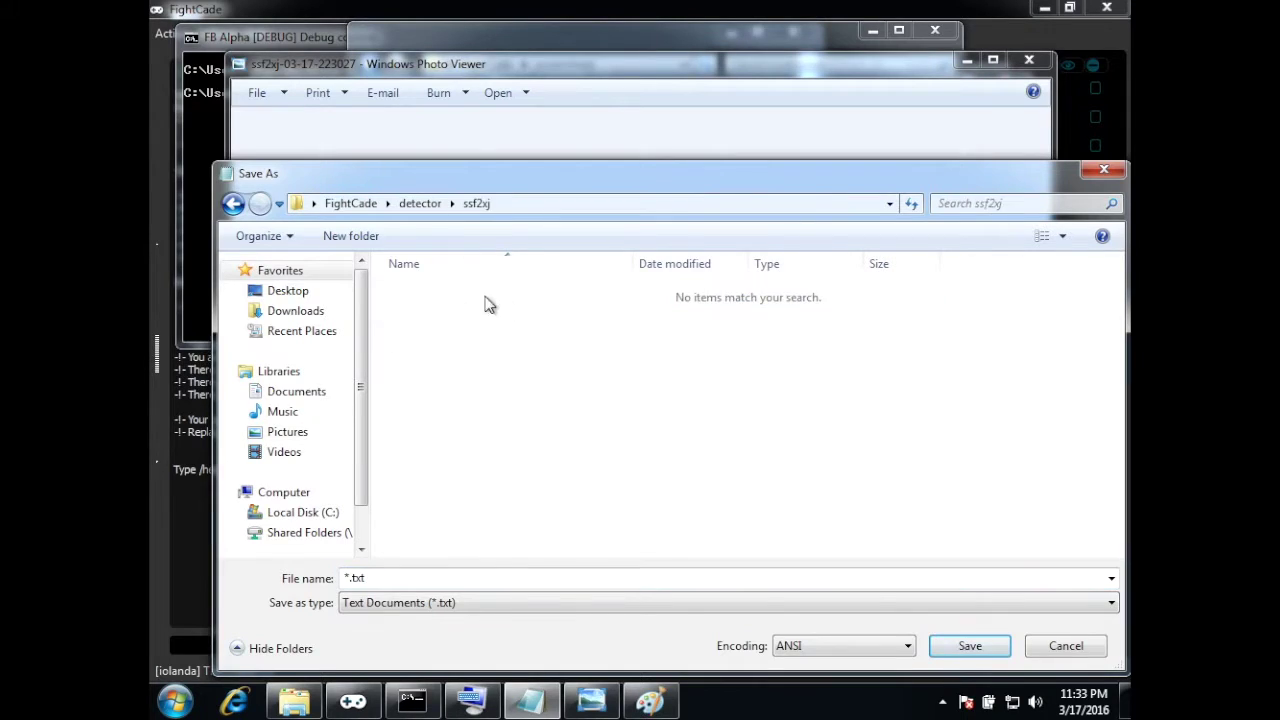
click(420, 603)
click(420, 637)
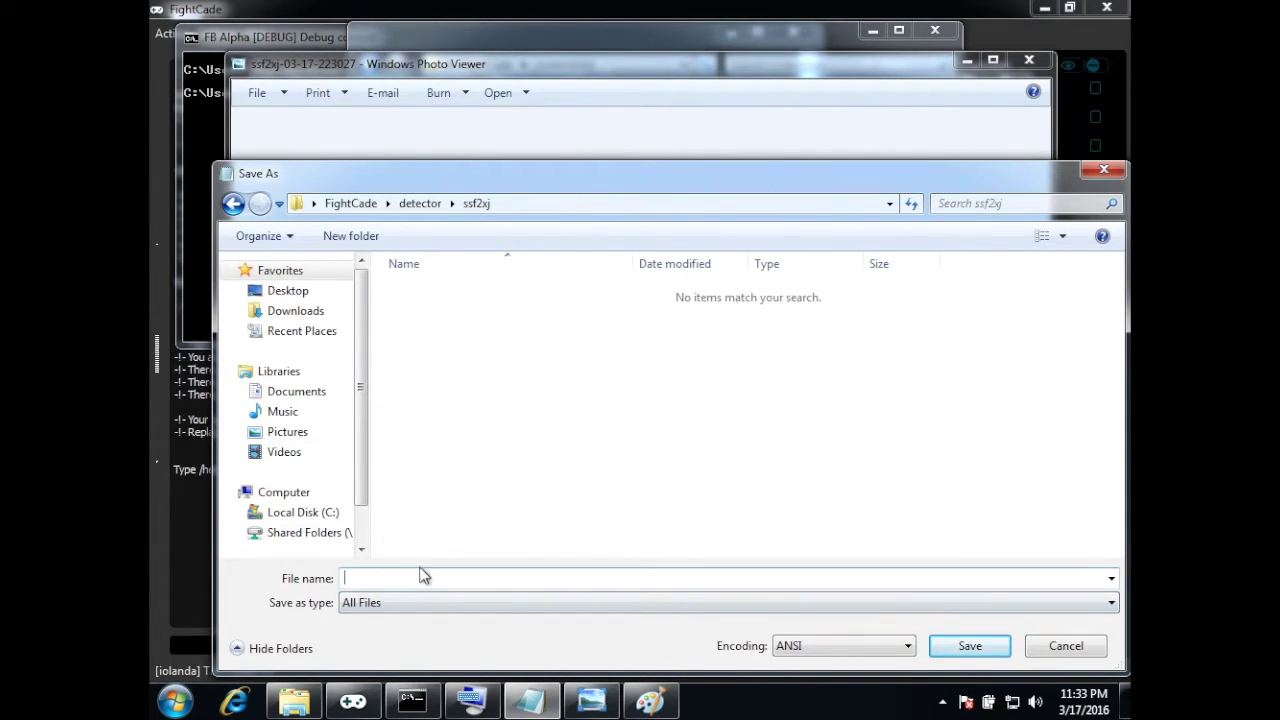
text(detector.inf)
click(966, 646)
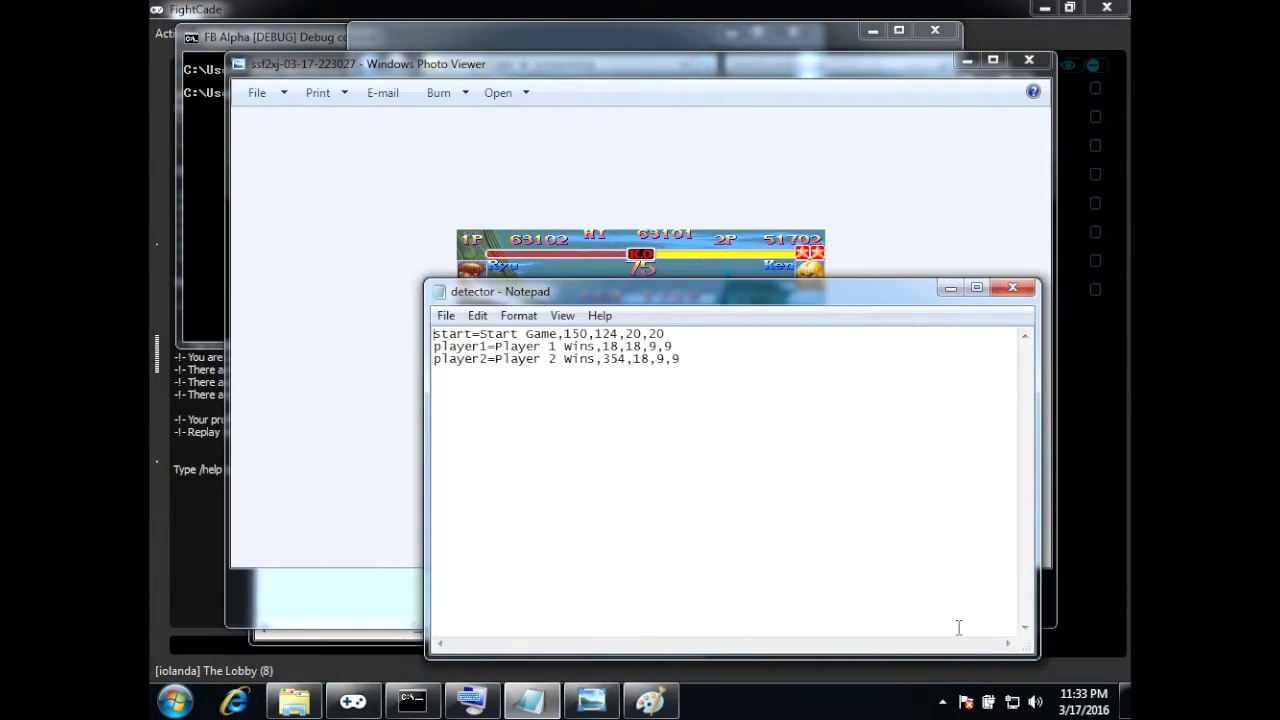
Close Notepad, the photo viewer, Paint without saving the snapshot's changes, and the screenshots folder.
click(1012, 289)
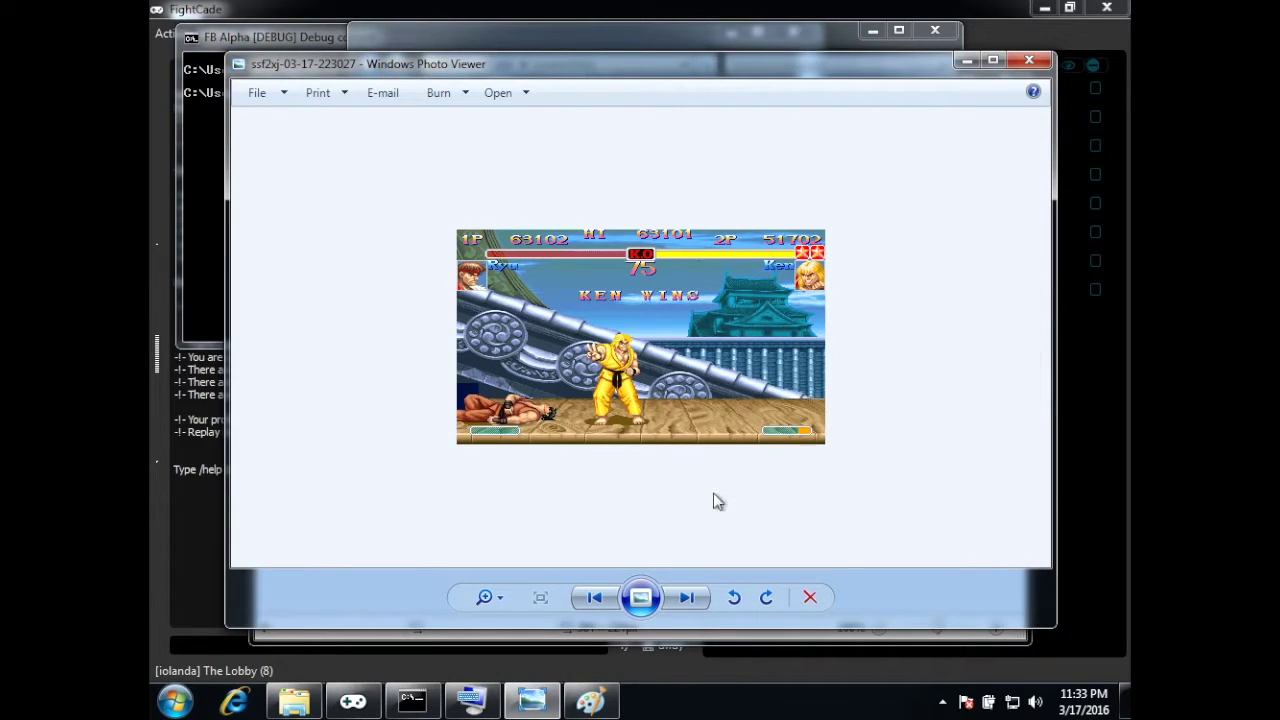
click(1018, 60)
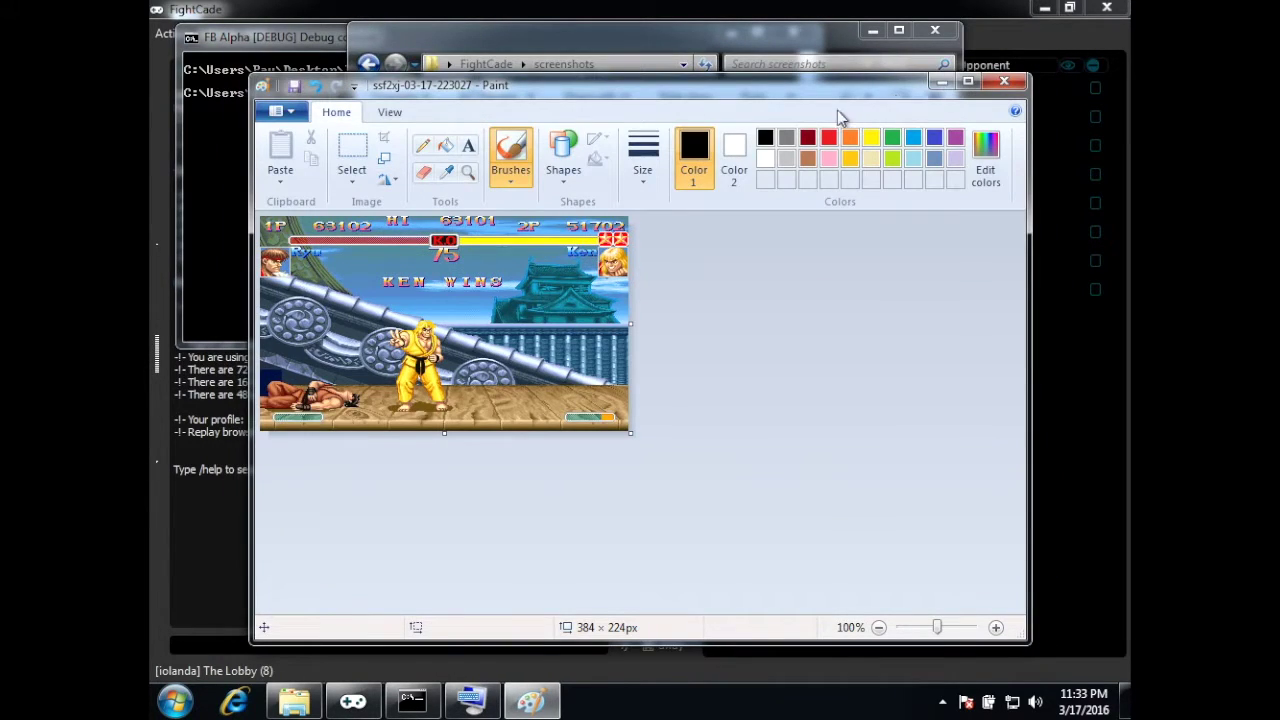
click(1004, 84)
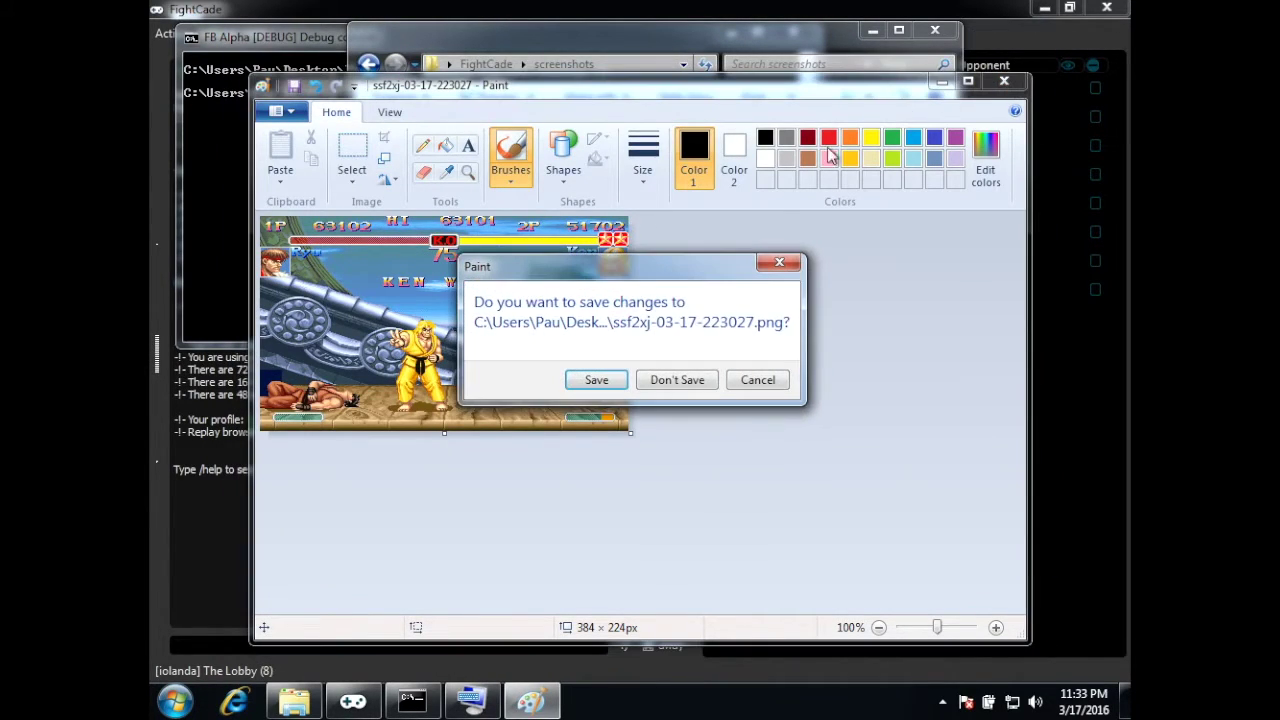
click(673, 384)
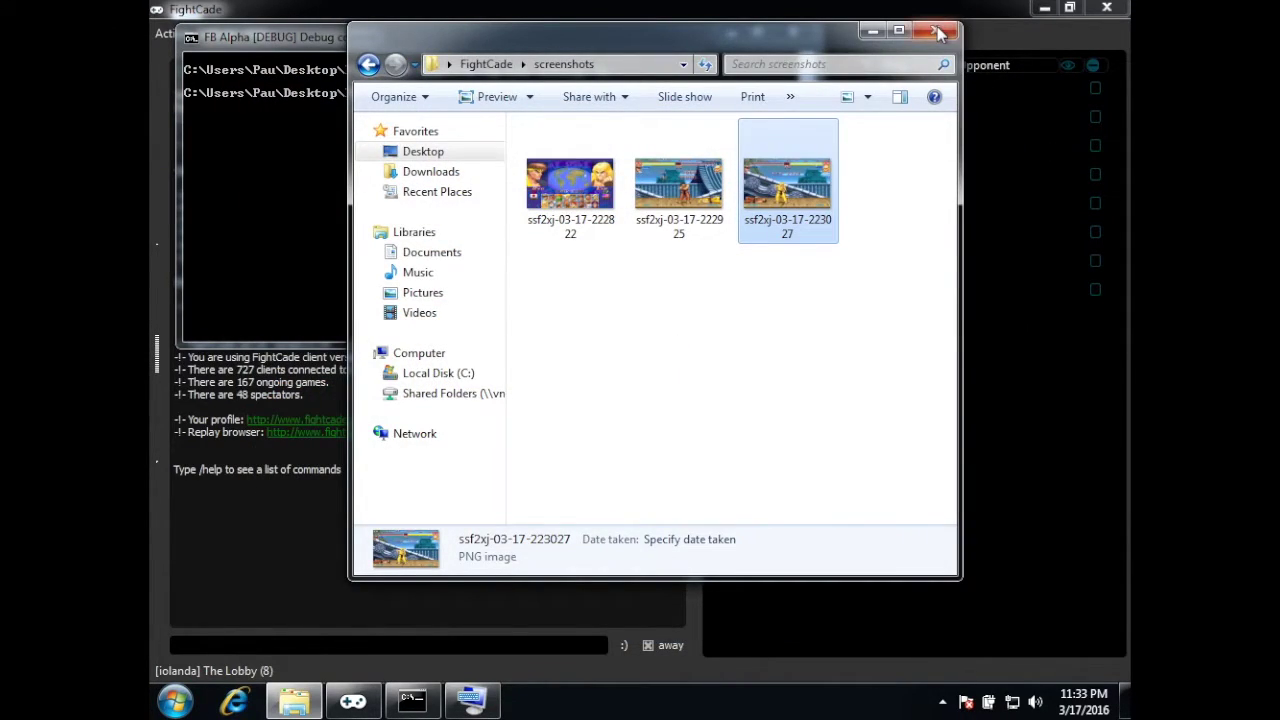
click(935, 28)
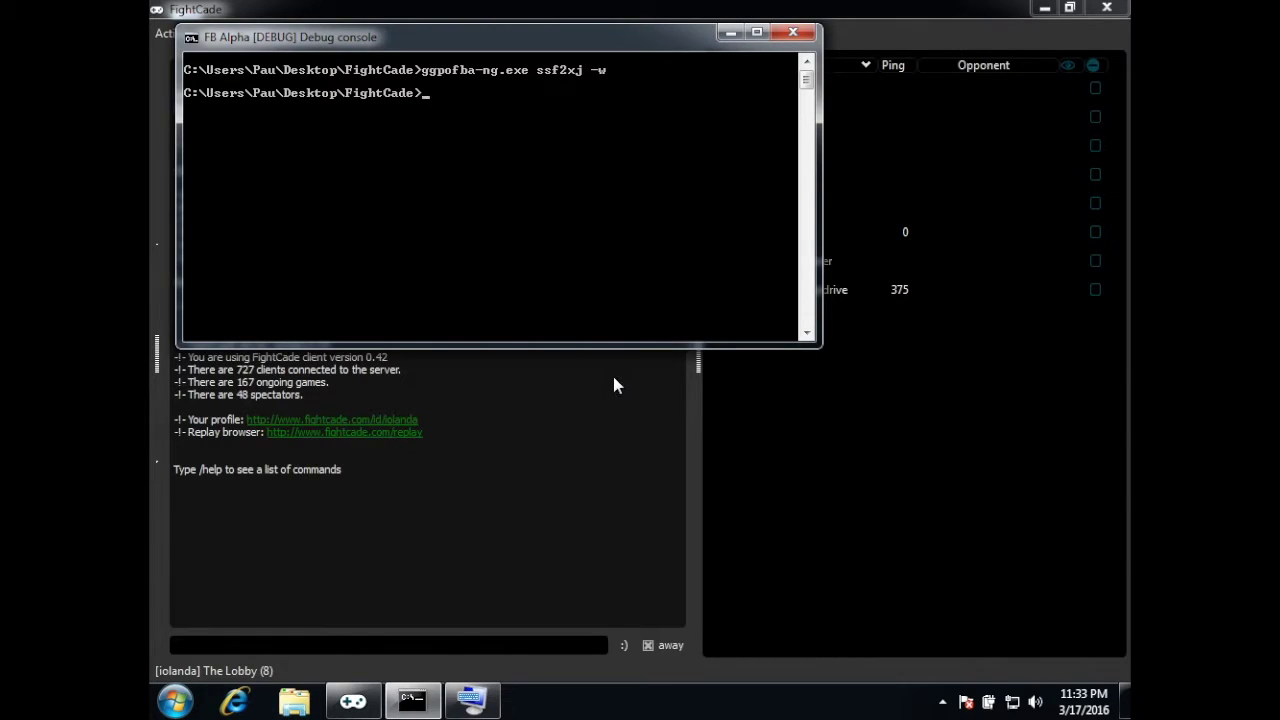
Open the ssf2xj folder inside FightCade's detector folder from the Desktop to check the saved file.
click(294, 700)
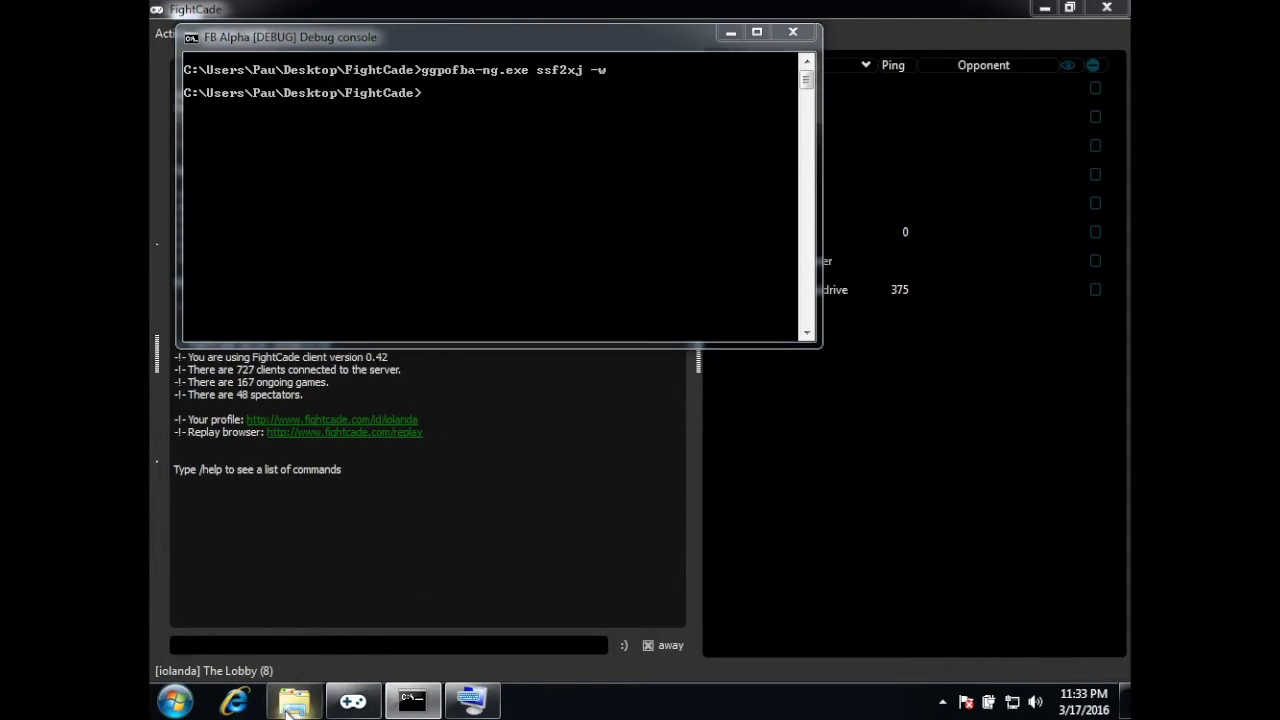
click(421, 153)
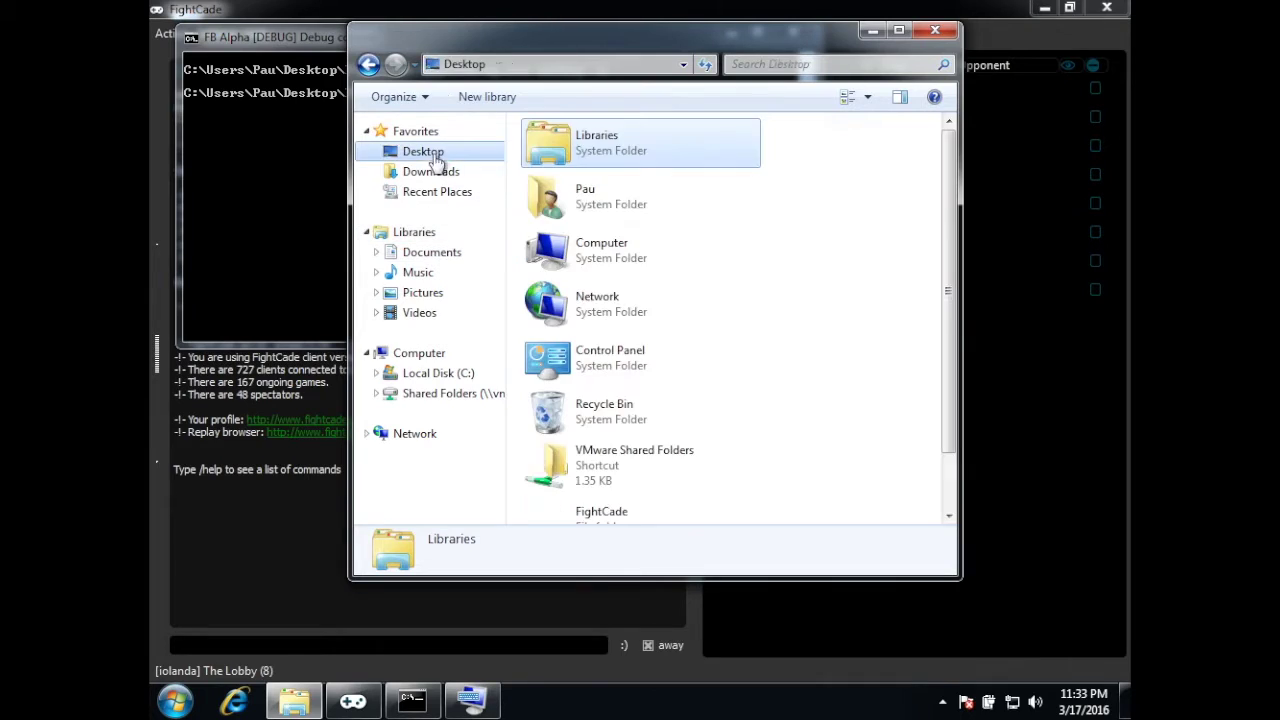
double_click(610, 512)
scroll(597, 365, down, 3)
scroll(597, 365, up, 3)
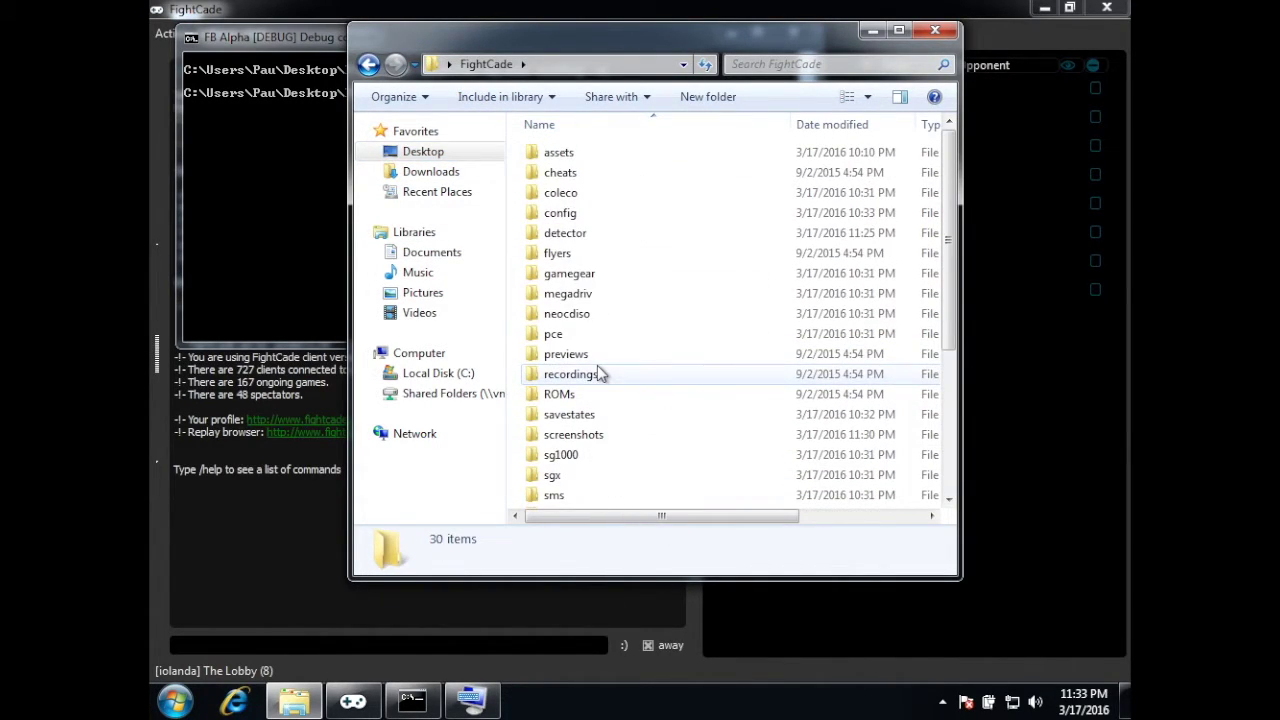
scroll(600, 353, down, 1)
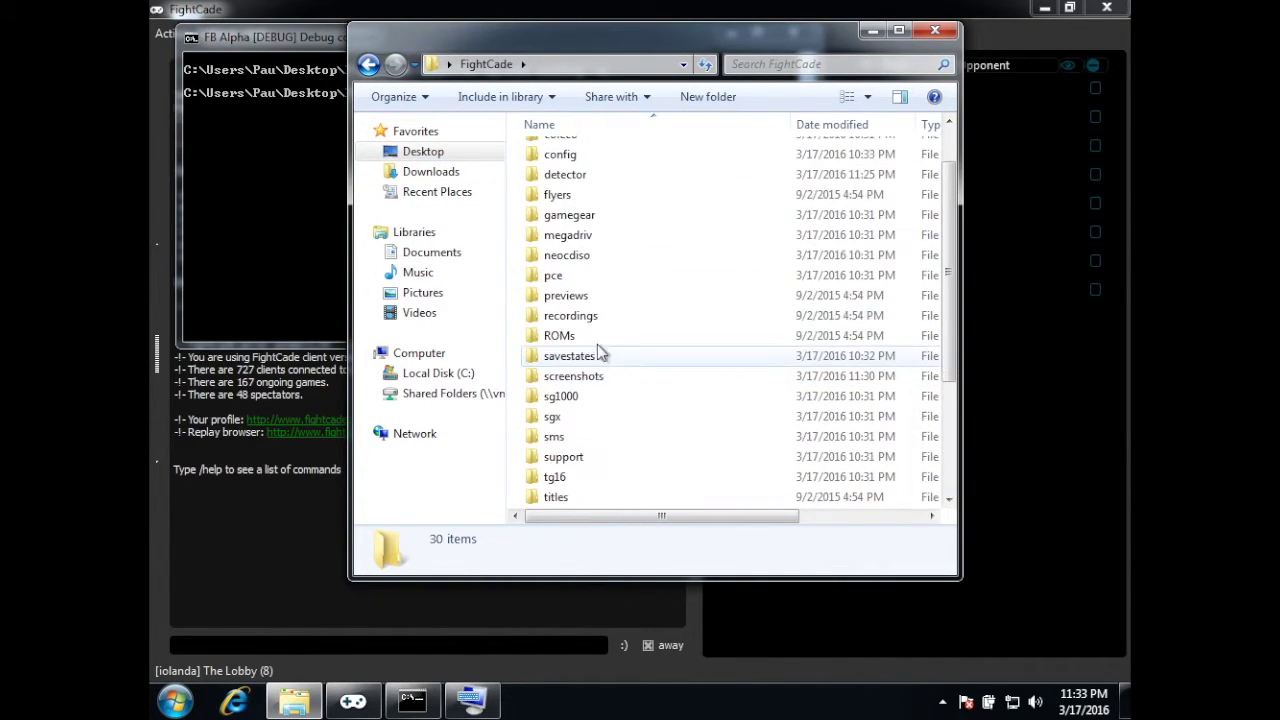
scroll(586, 216, up, 1)
double_click(580, 233)
double_click(566, 158)
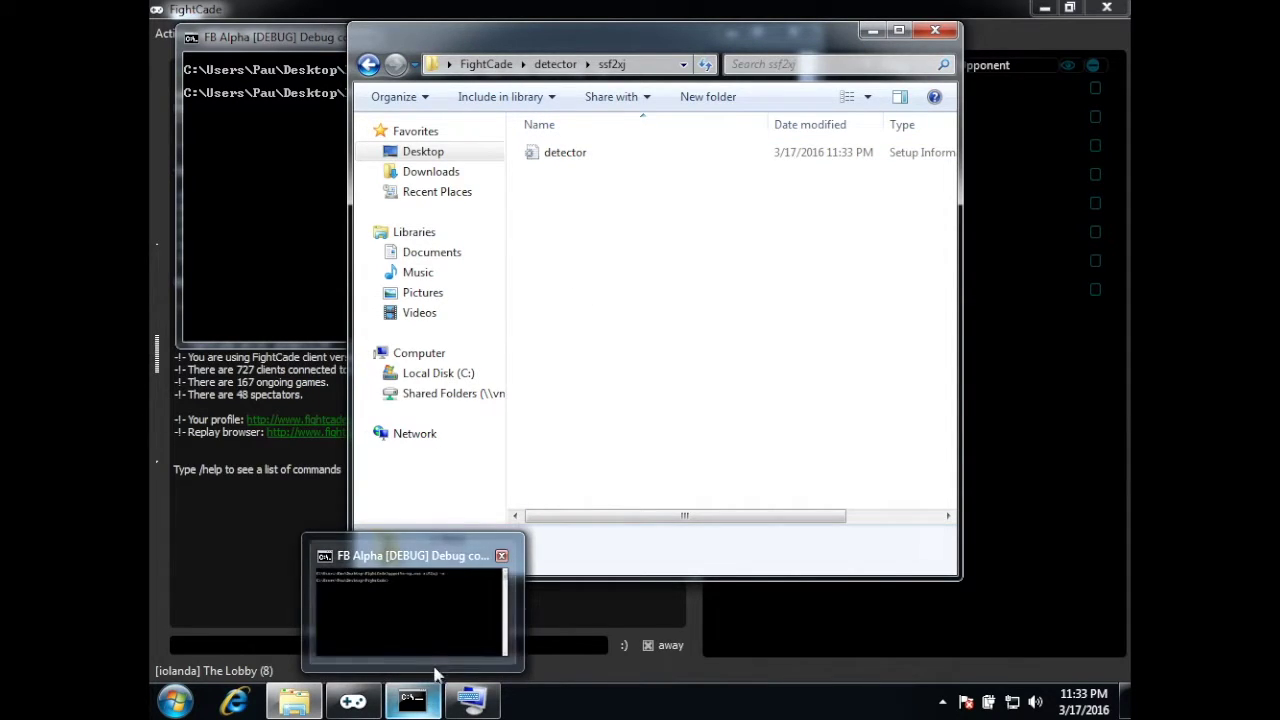
In the debug console, run ggpofba-ng.exe quark:debugdetector,ssf2xj -w to launch the detector debugger.
click(430, 700)
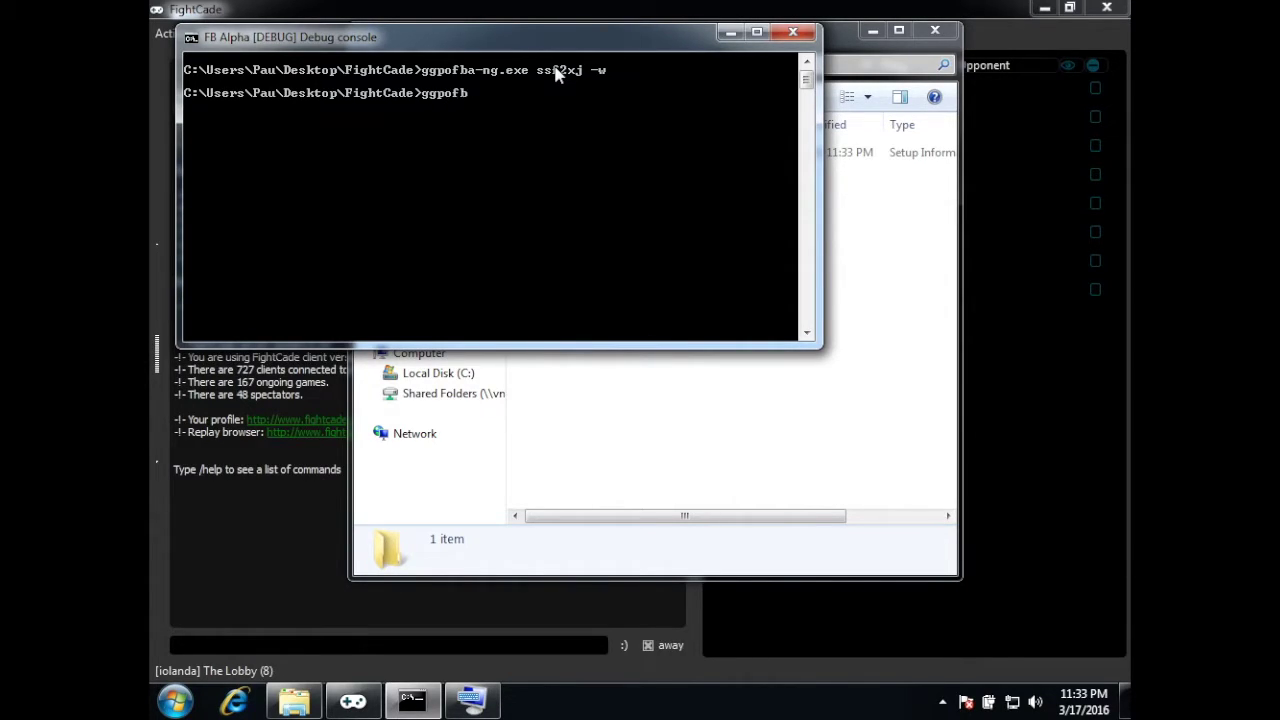
text(ggpofba/)
key(BackSpace)
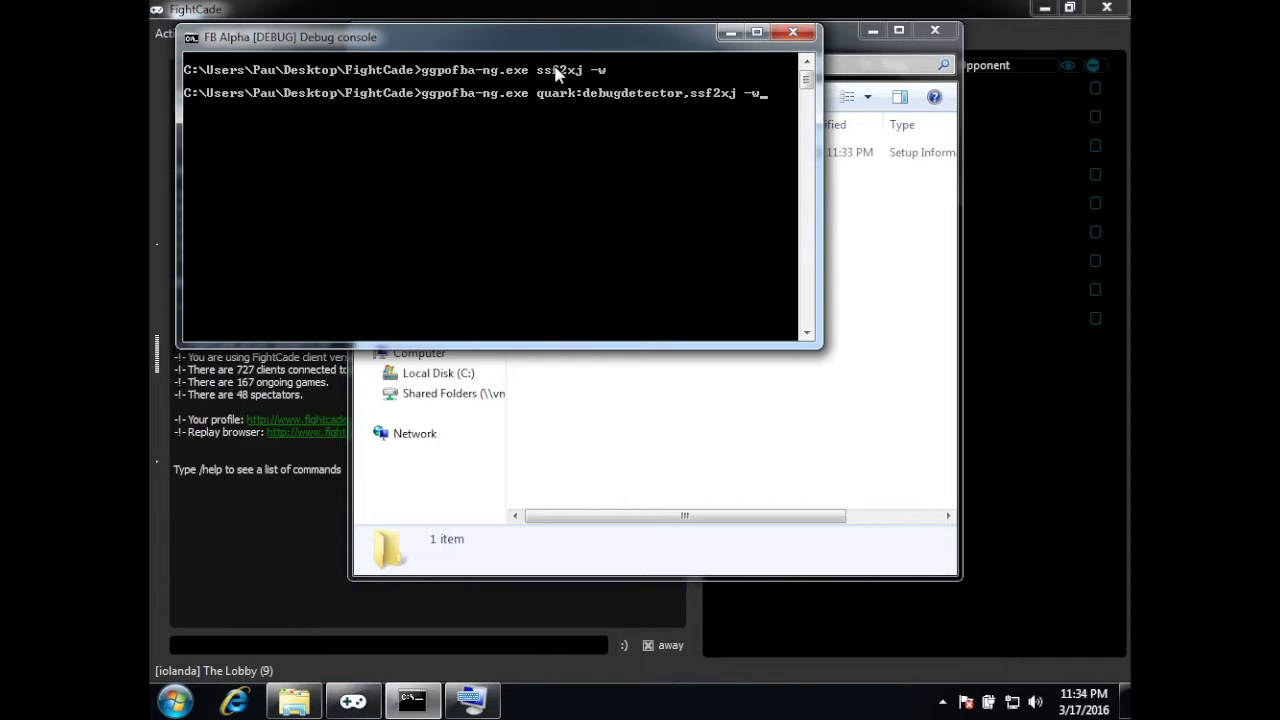
key(Return)
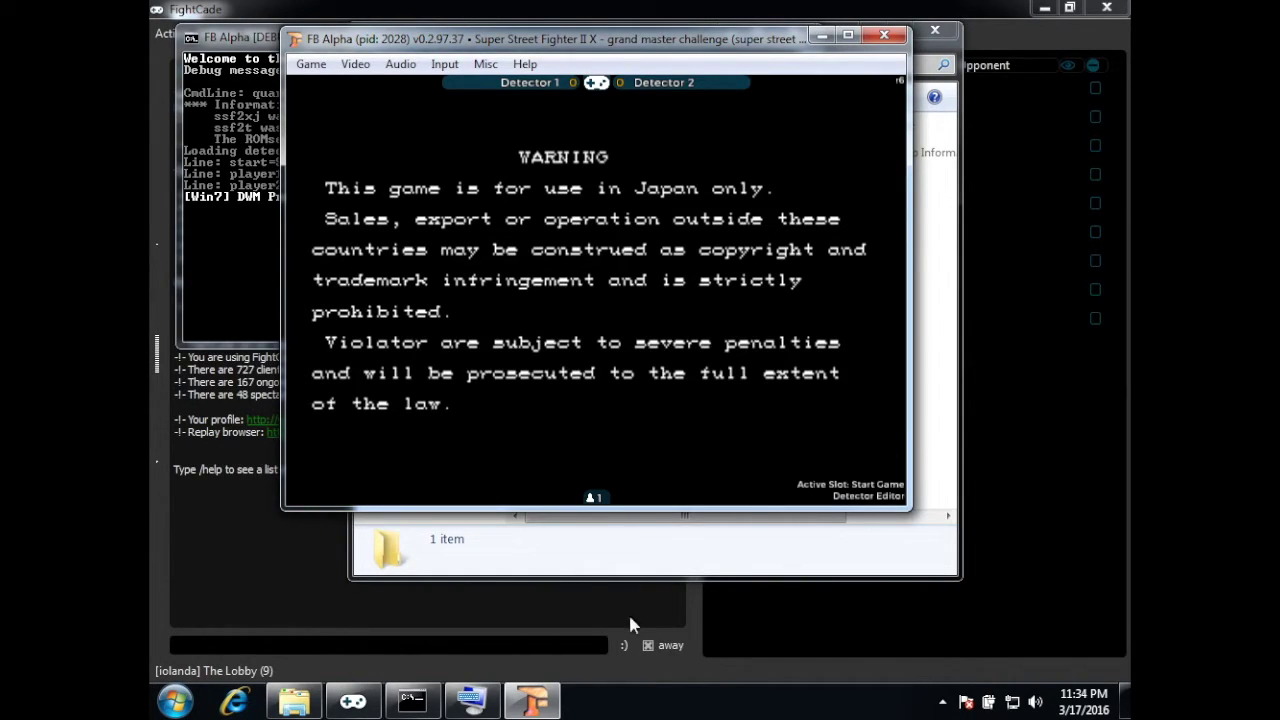
Bring up the On-Screen Keyboard and cycle the detector editor's active slot through Player 1 Wins and Player 2 Wins back to Start Game.
click(470, 700)
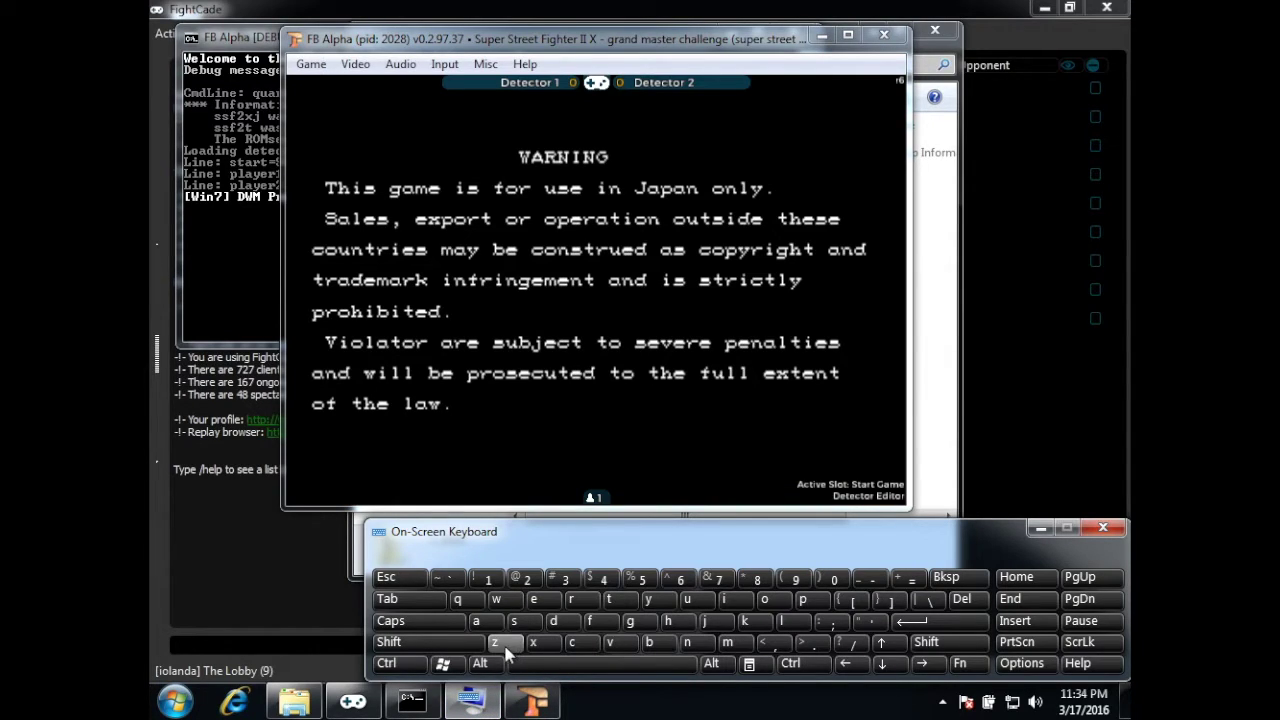
click(419, 659)
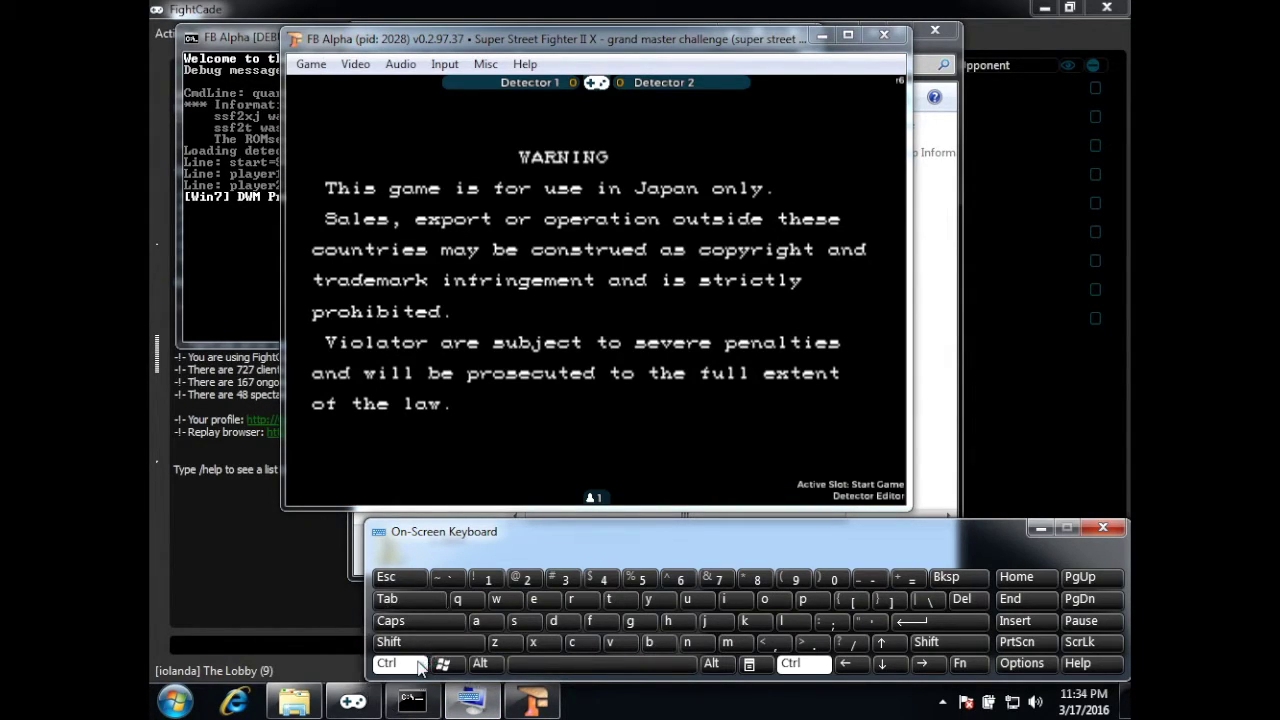
click(687, 642)
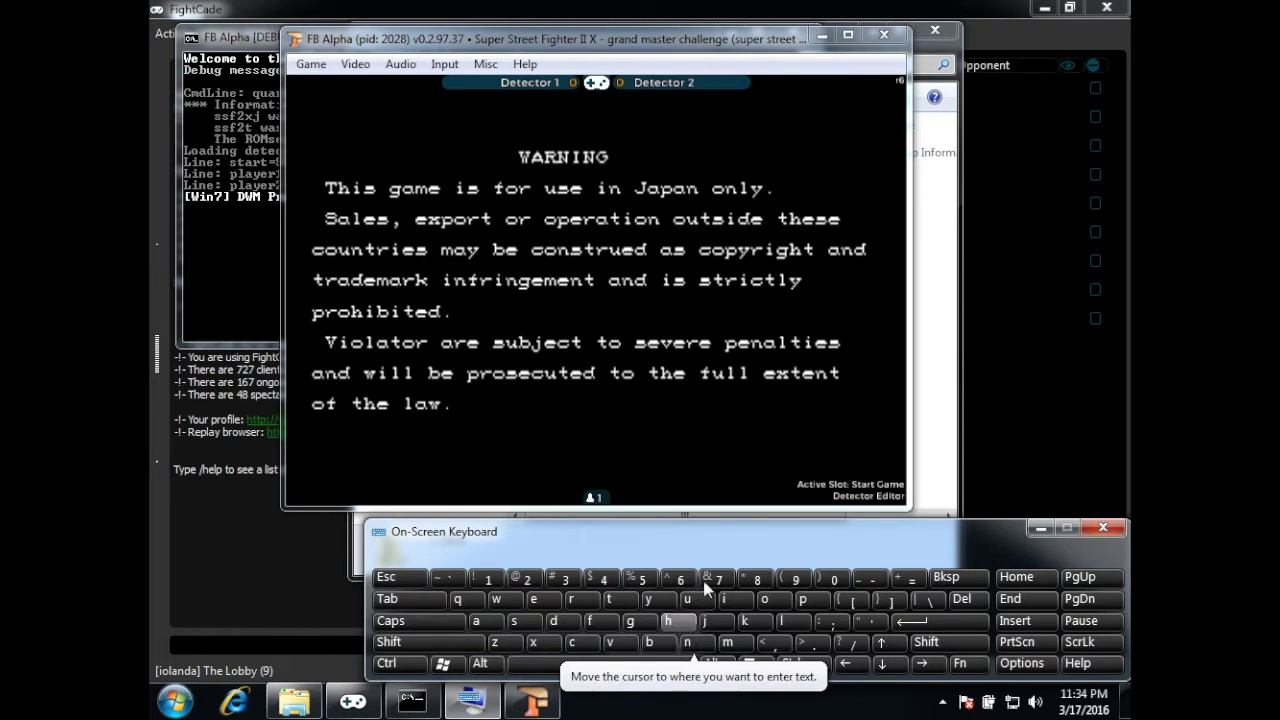
click(718, 486)
click(390, 663)
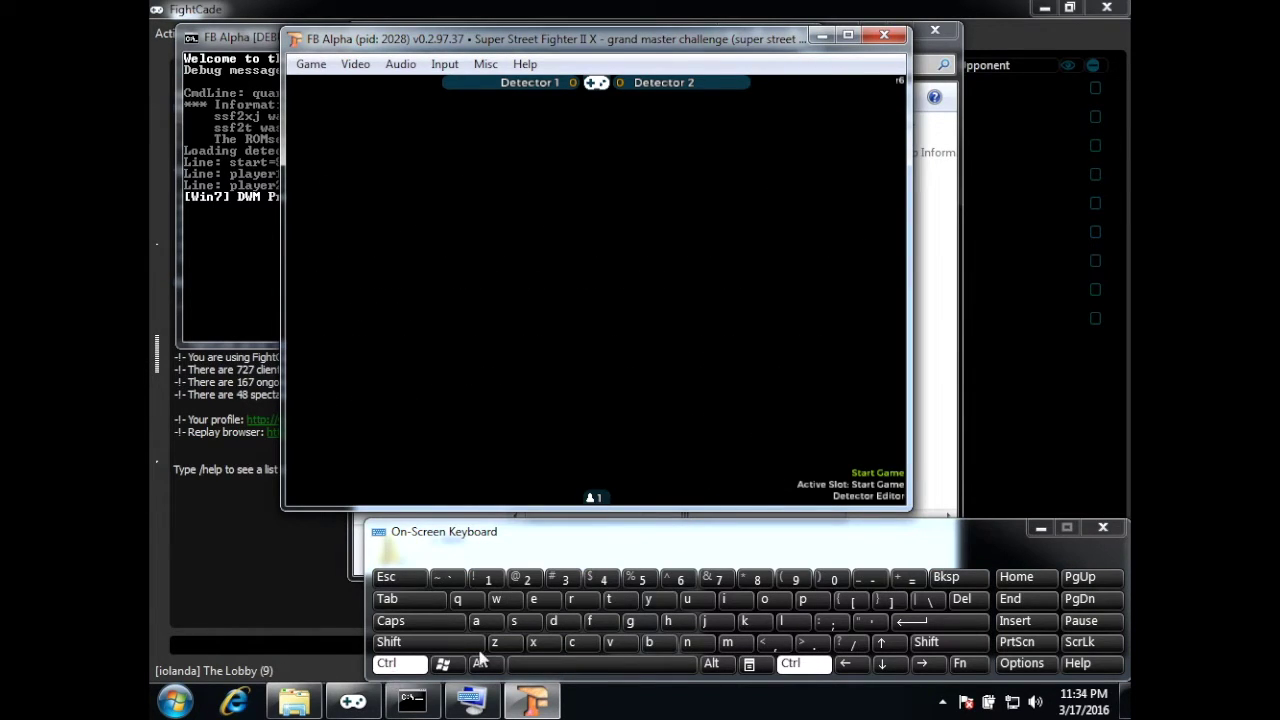
click(700, 644)
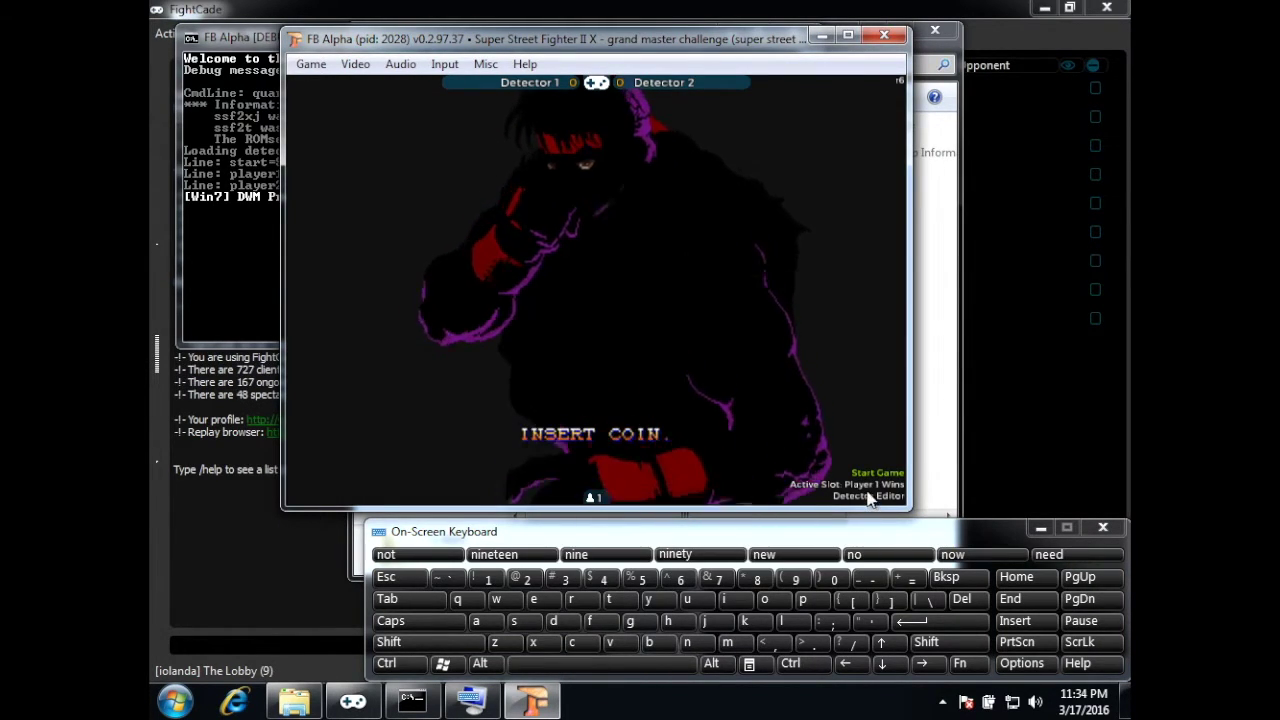
click(687, 642)
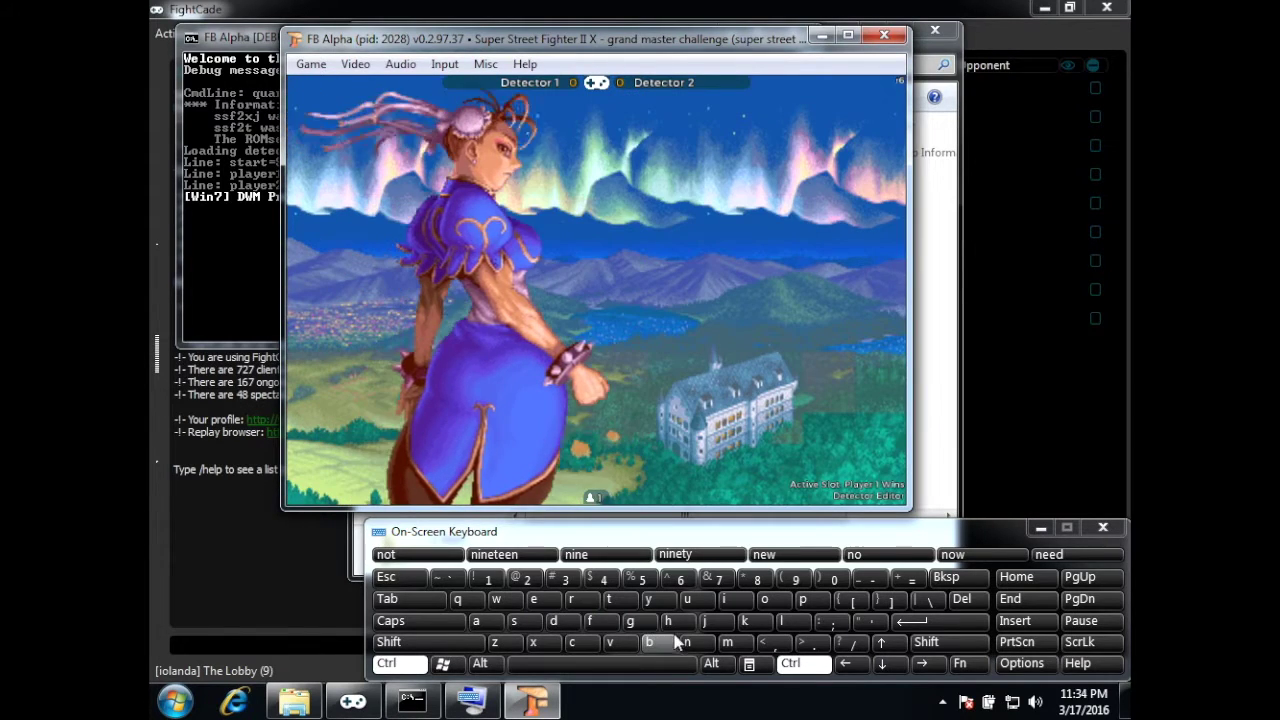
click(390, 663)
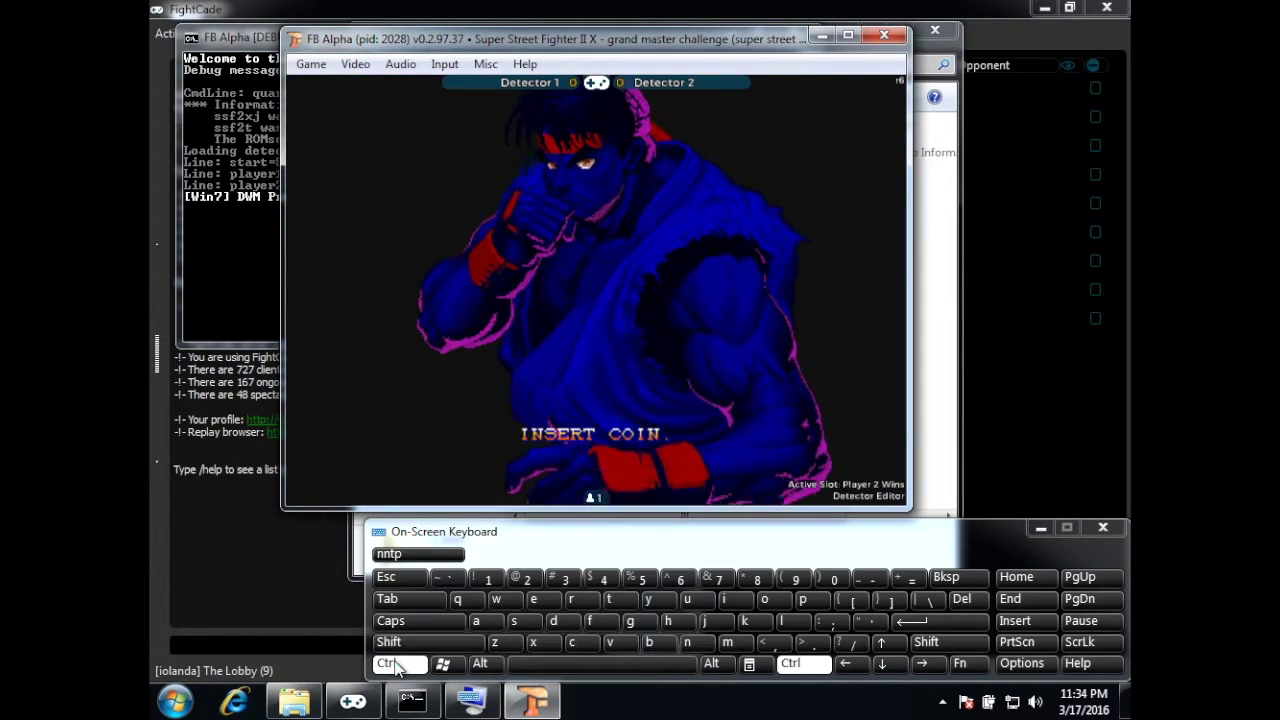
click(697, 643)
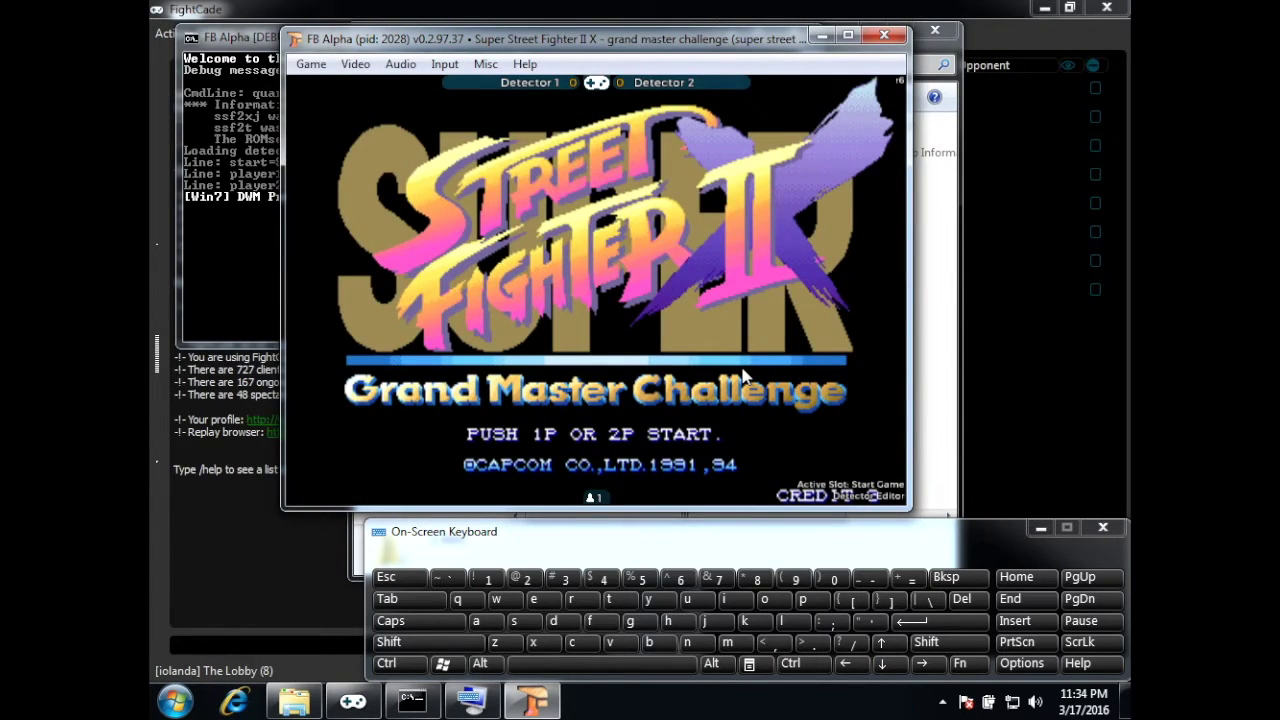
Start a two-player game and capture the player select screen for the Start Game slot.
key(1)
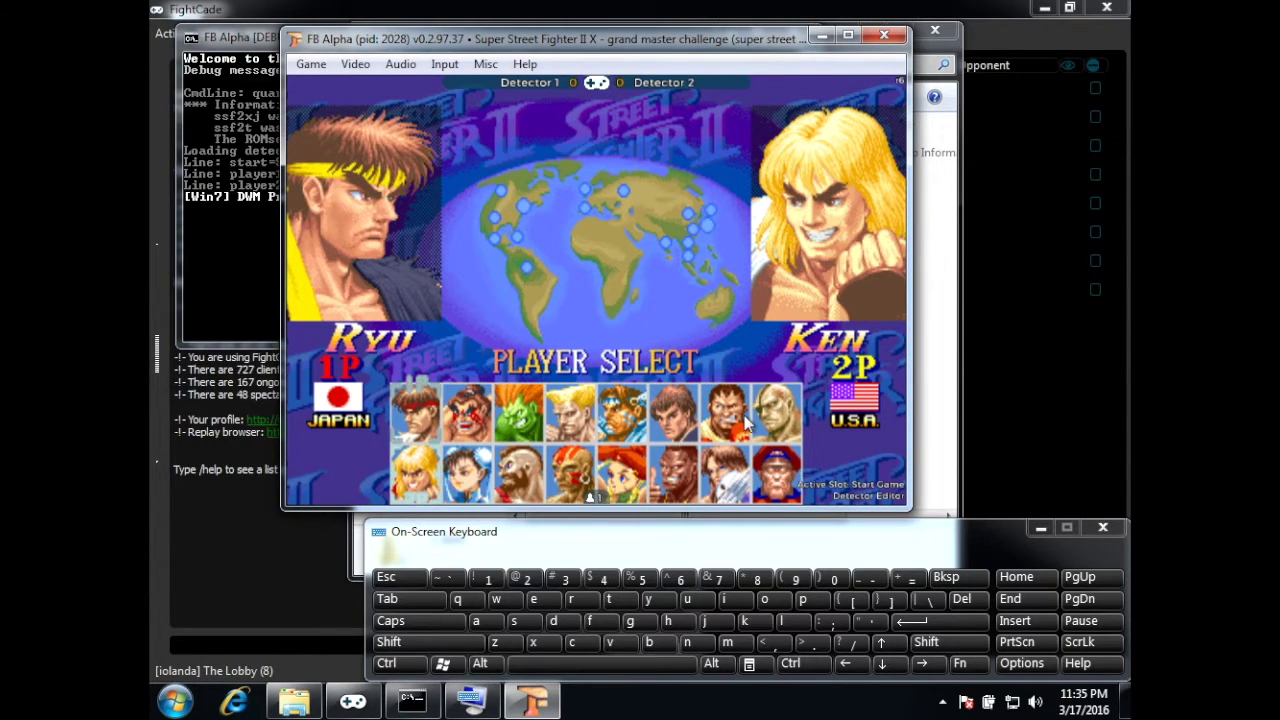
click(410, 667)
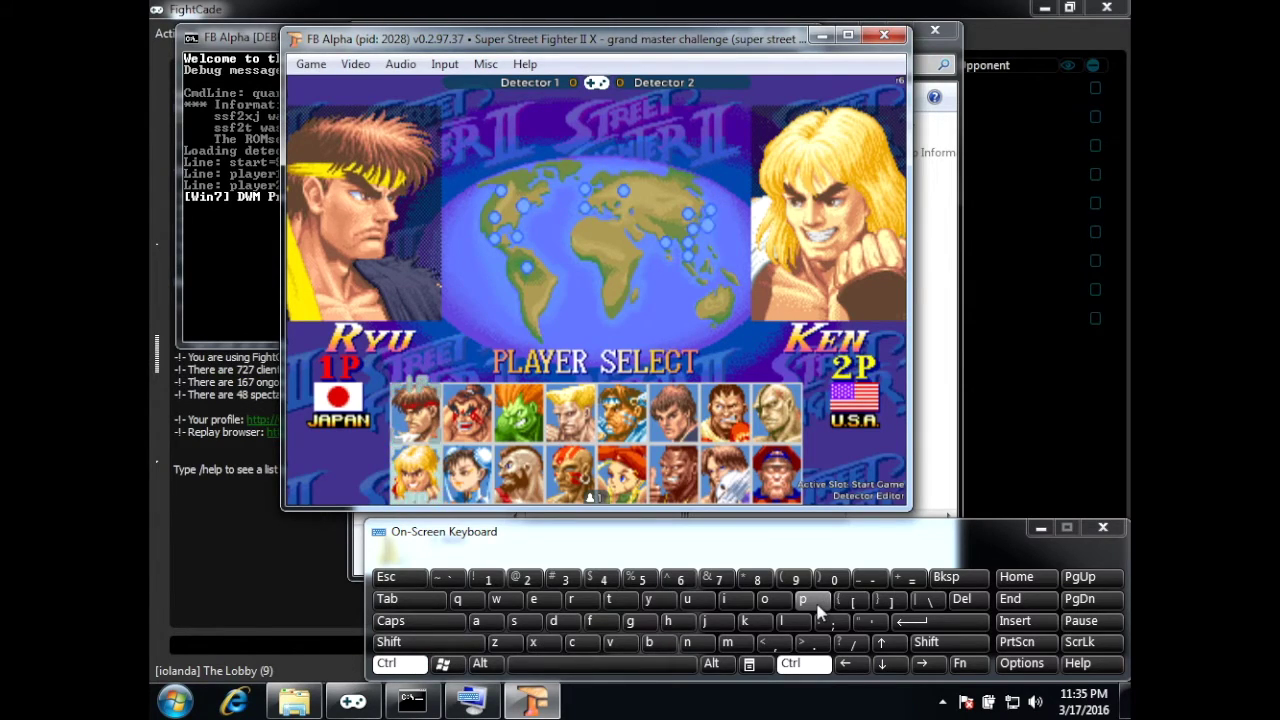
click(817, 605)
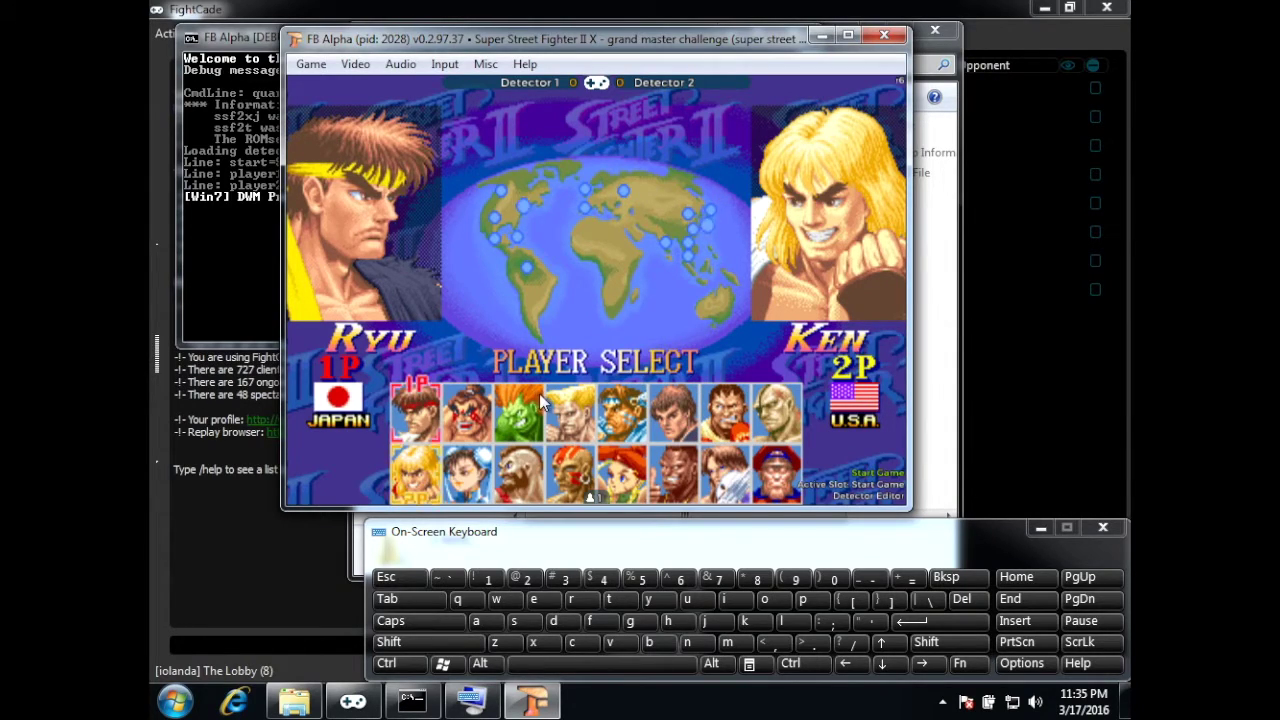
Capture the detector states for the Player 1 Wins and Player 2 Wins slots after each player's match win.
click(416, 662)
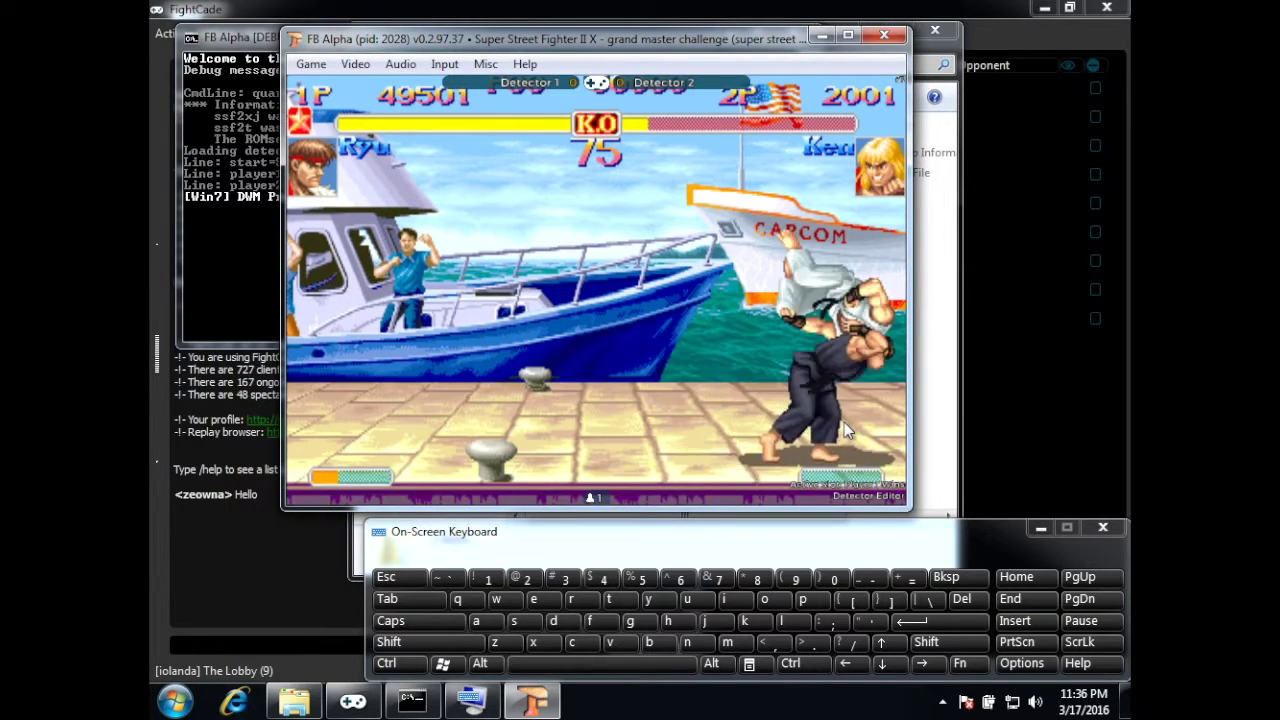
click(409, 668)
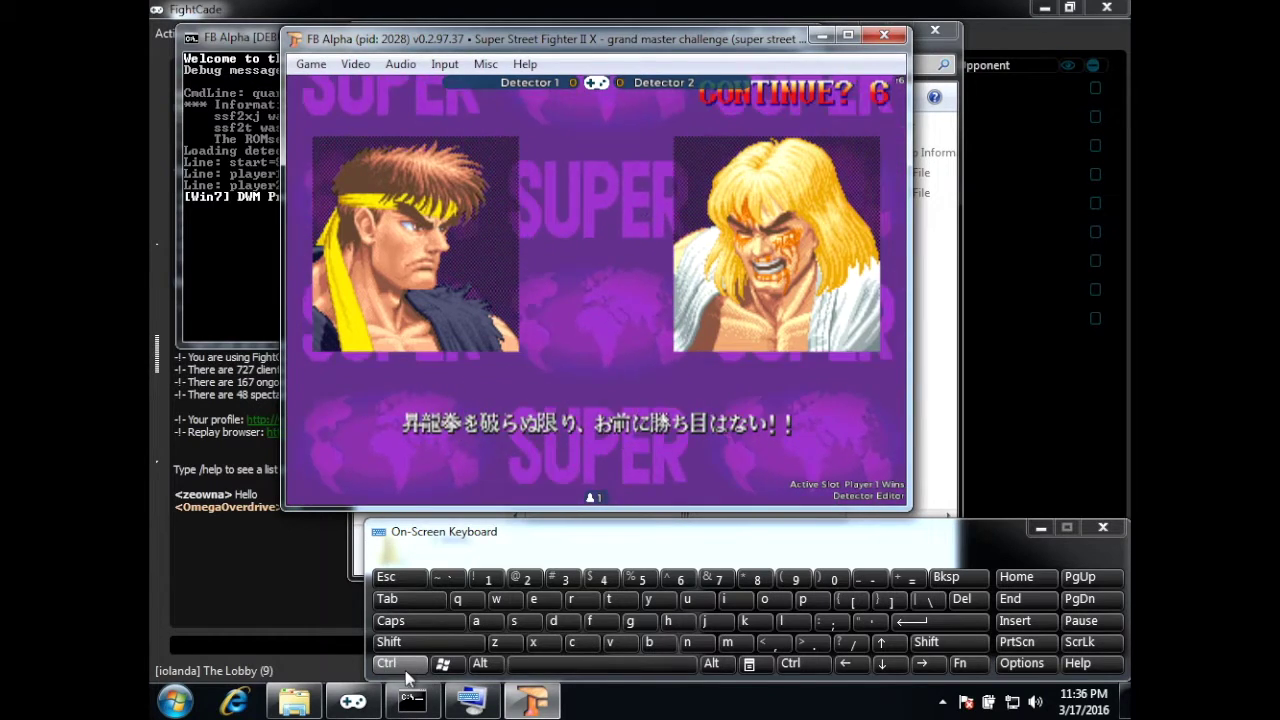
click(395, 668)
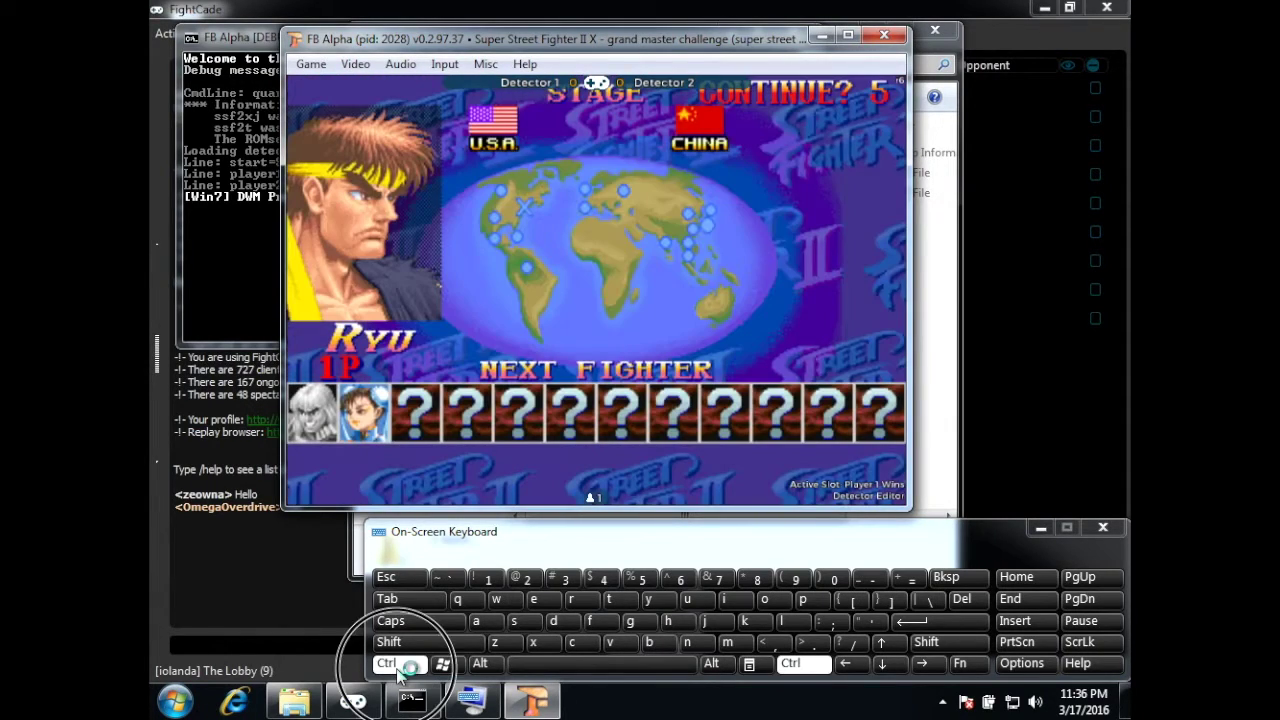
click(685, 645)
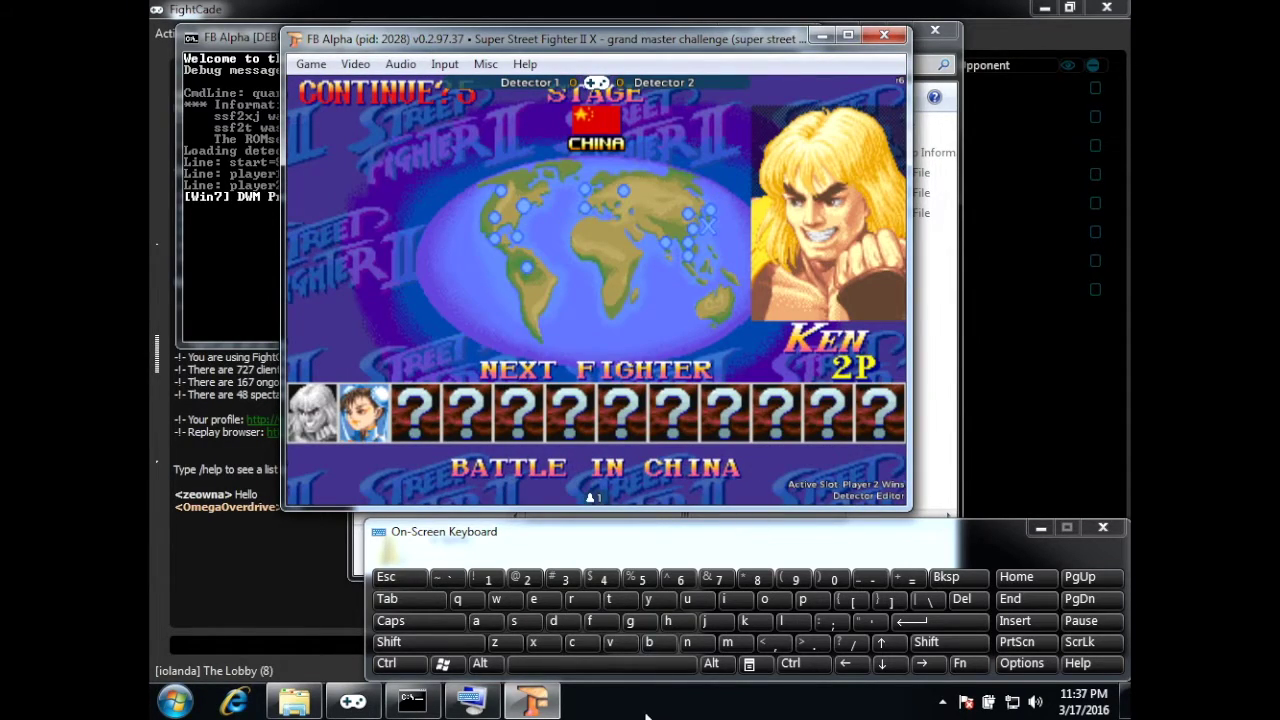
Test the detector outside the editor mode with a match win for each player, and close the emulator.
click(737, 620)
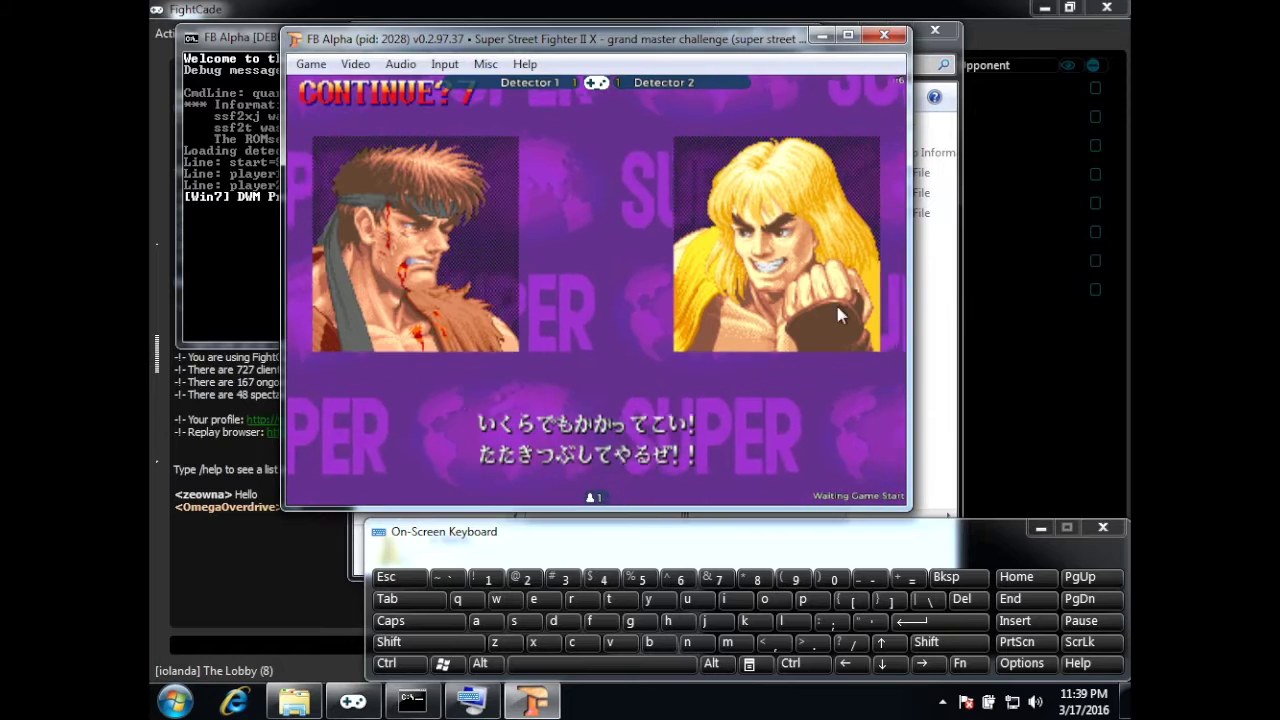
click(886, 36)
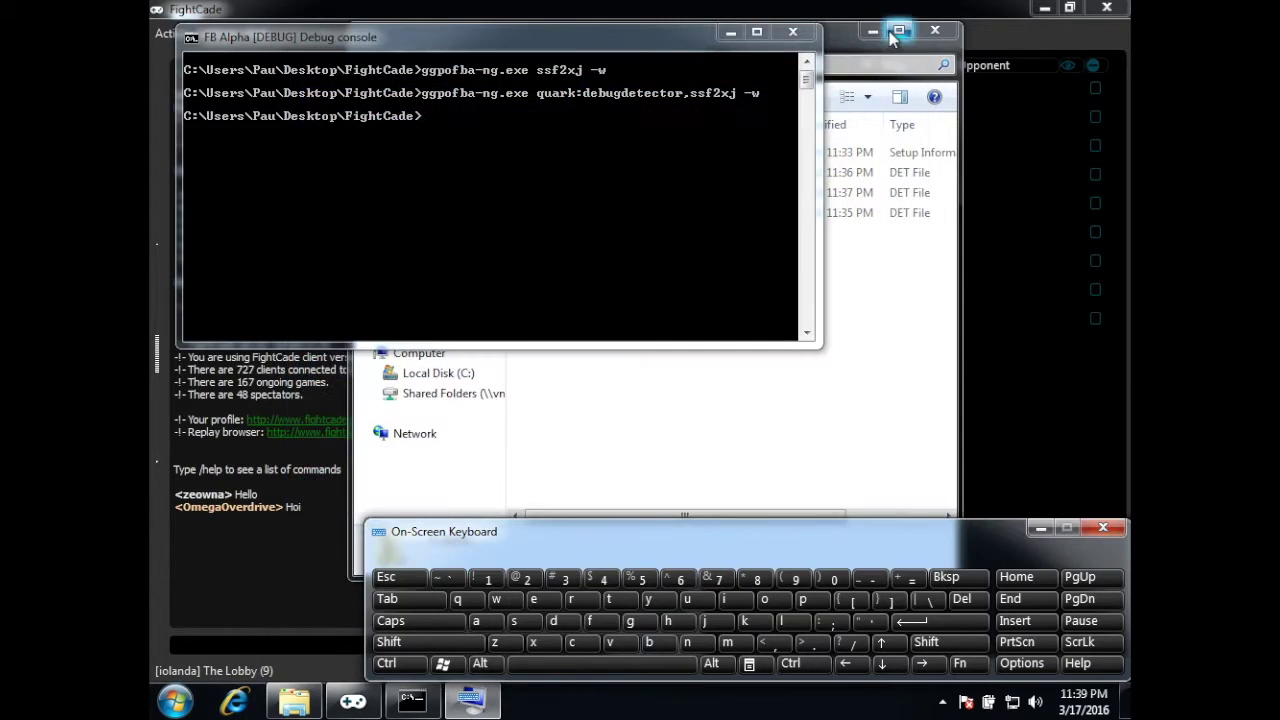
Check the ssf2xj detector folder for the captured player1_0.det, player2_0.det and start.det files.
click(872, 281)
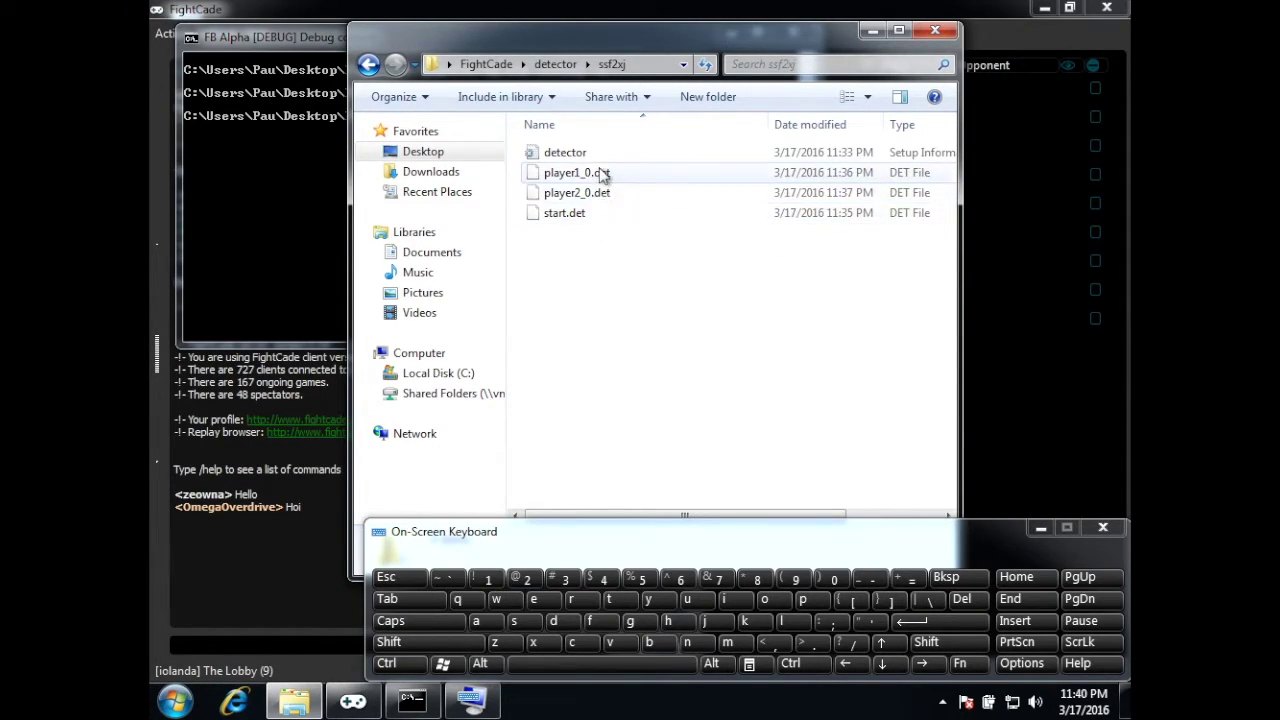
click(597, 178)
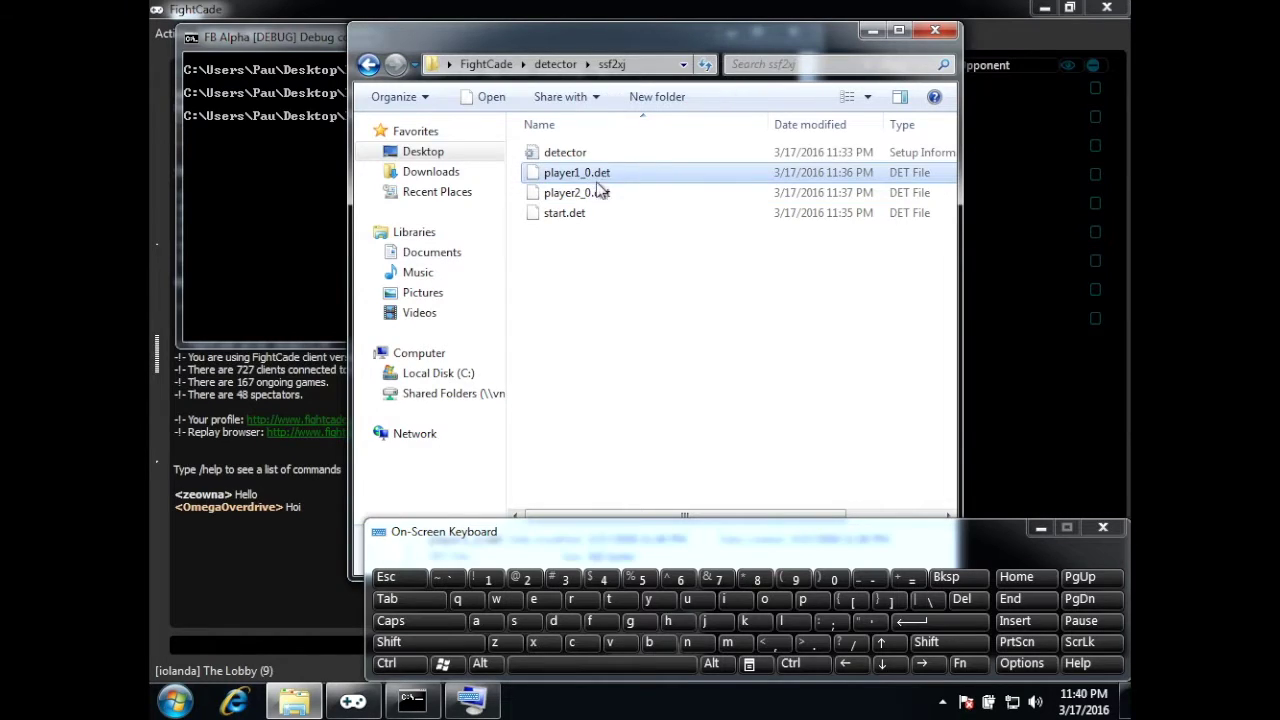
click(597, 211)
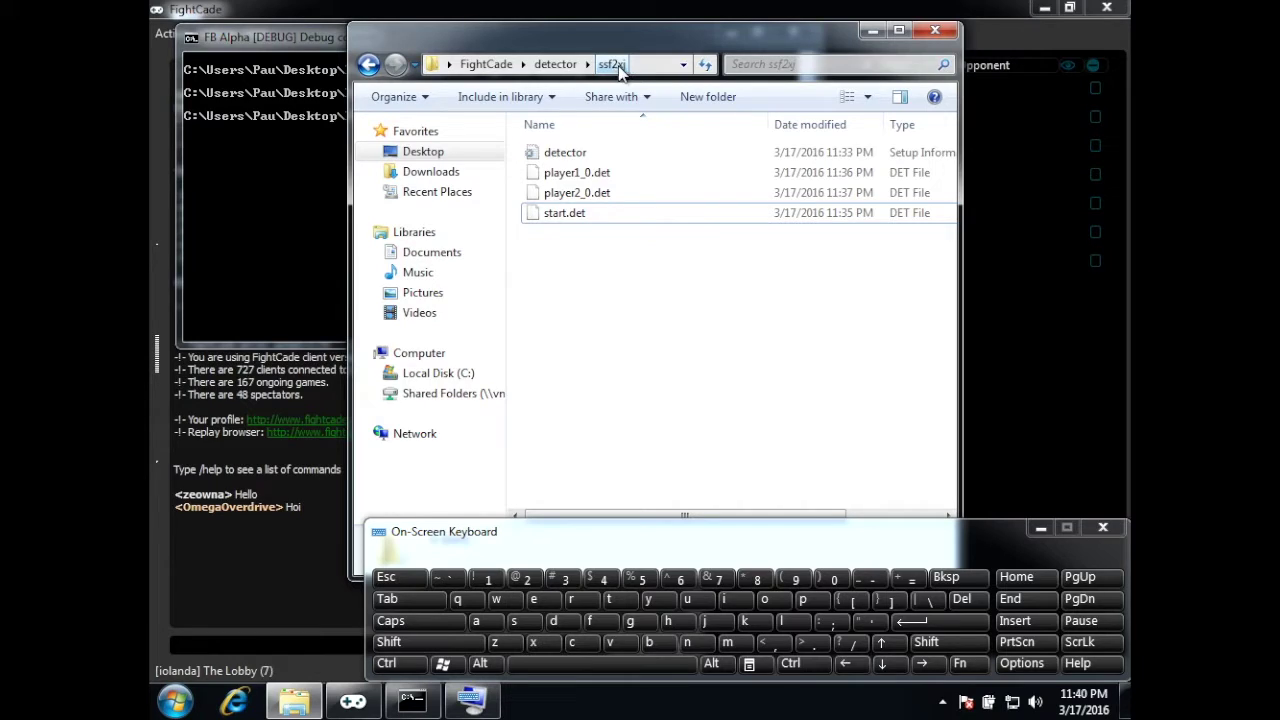
Open detector.inf with Notepad and minimize the On-Screen Keyboard.
right_click(585, 155)
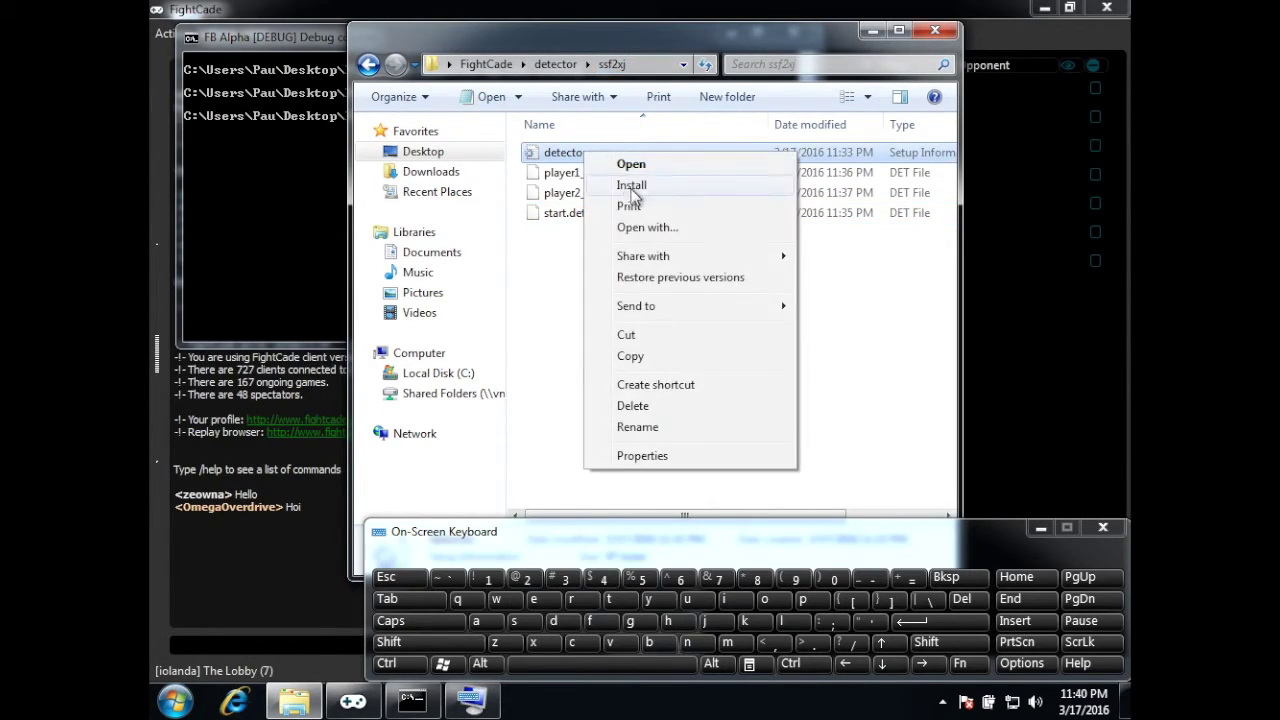
click(680, 232)
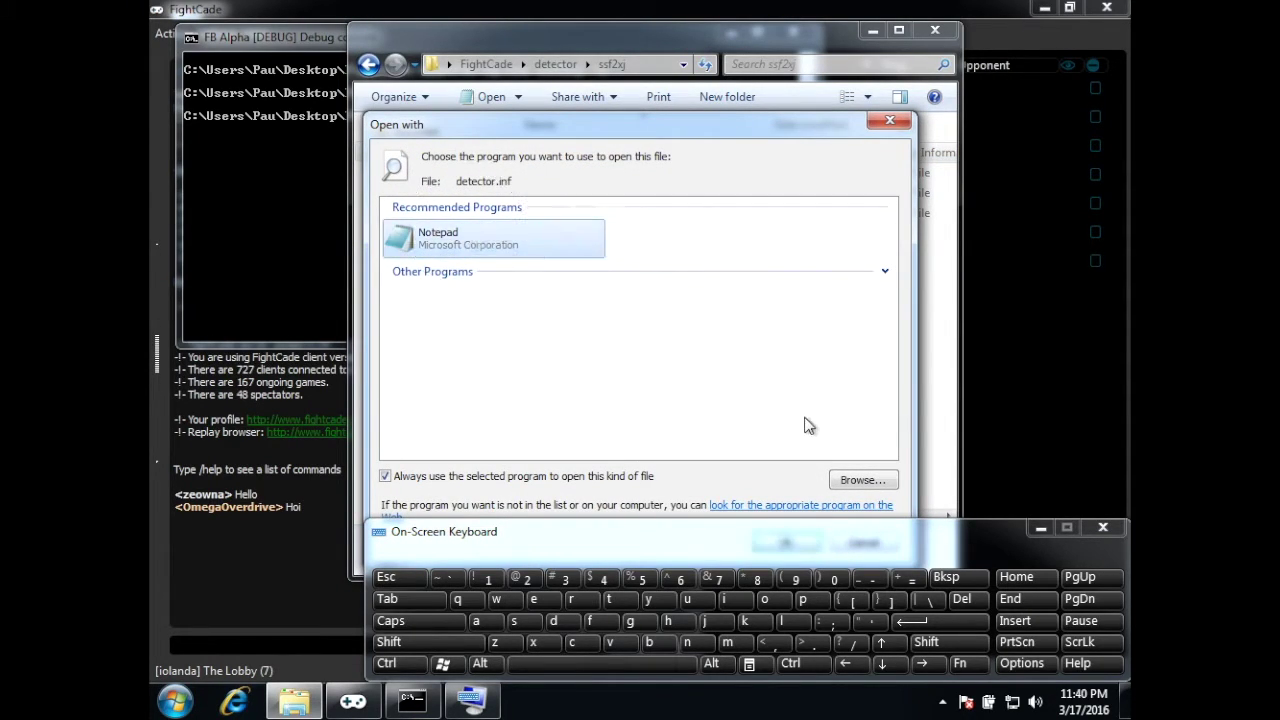
click(1042, 531)
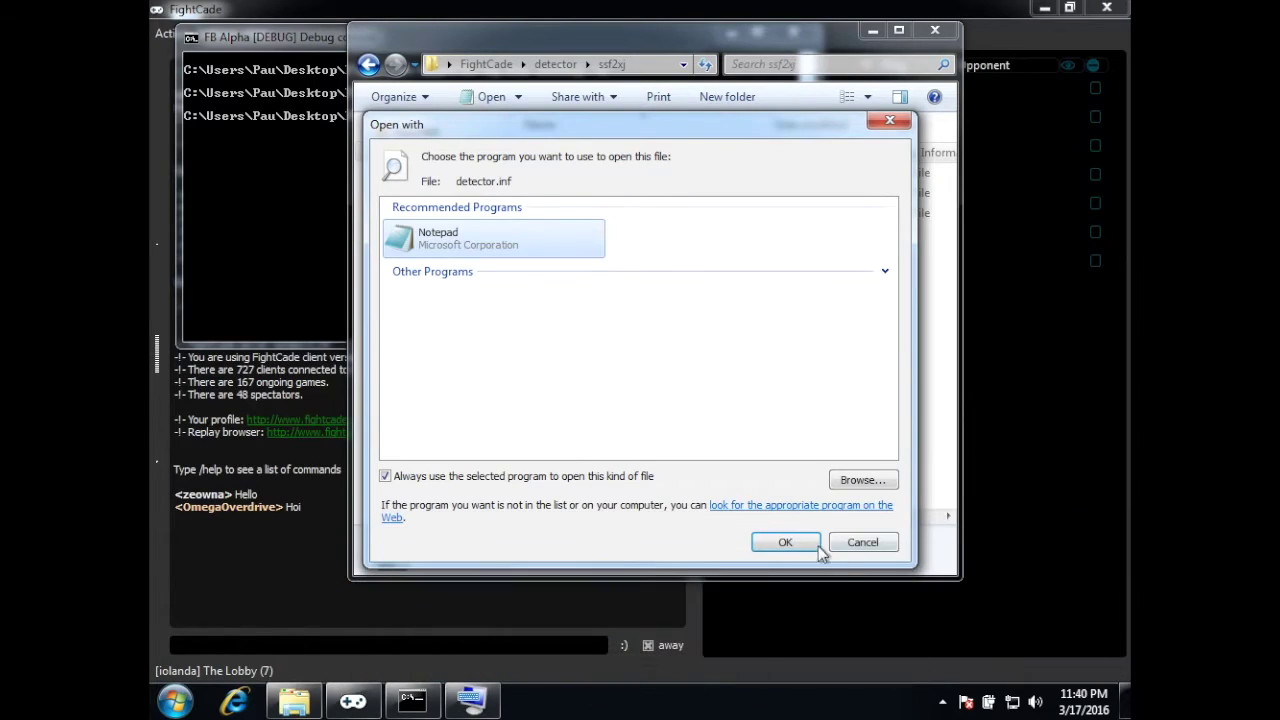
click(778, 541)
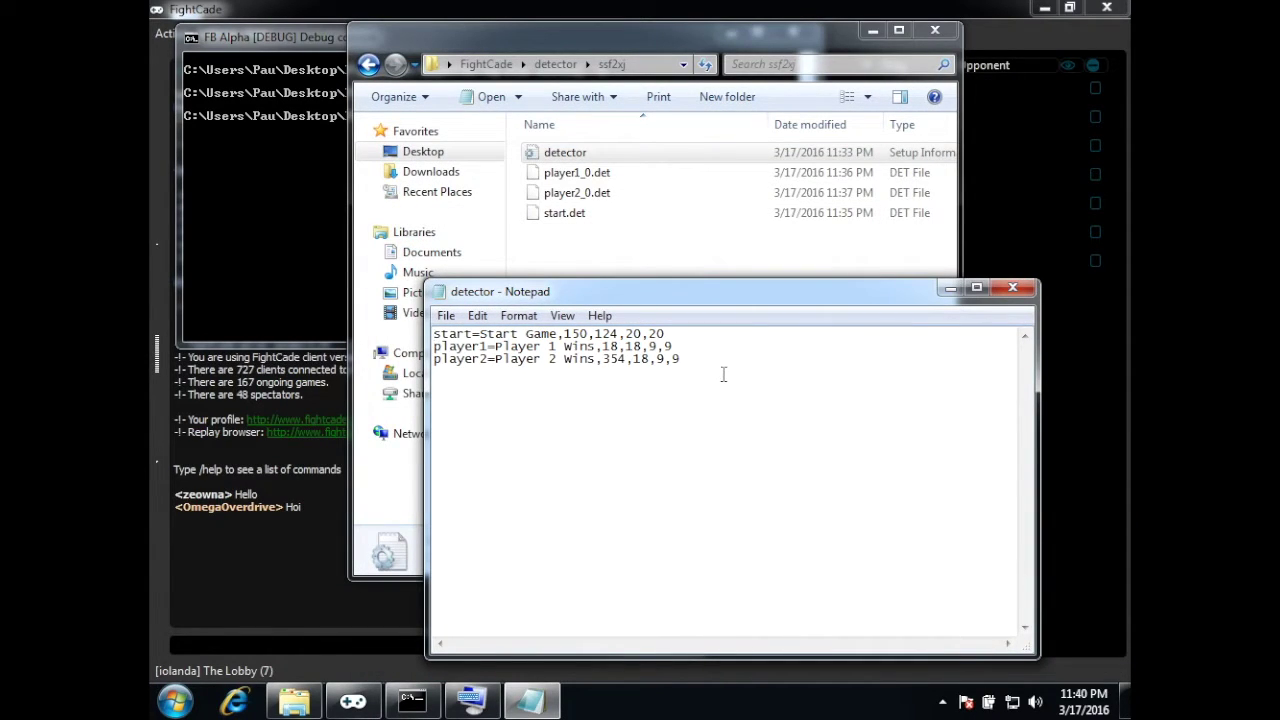